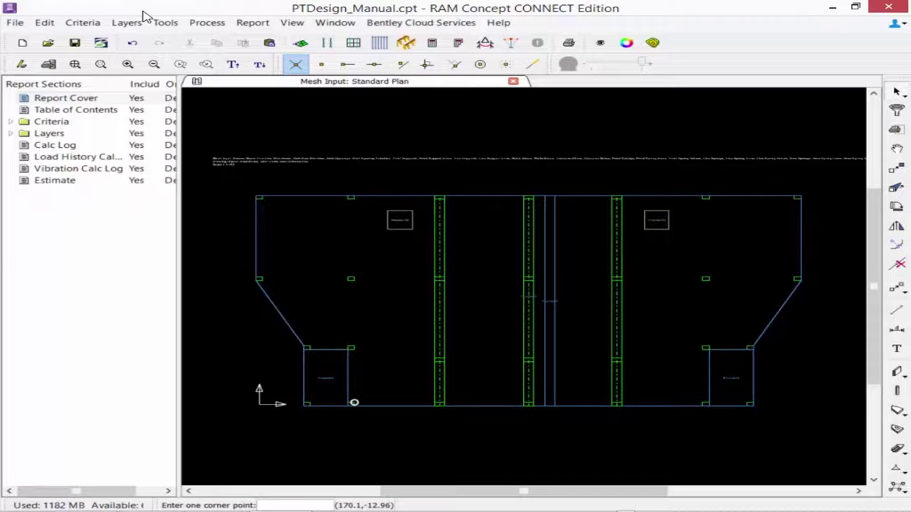
- Open Longitude Prestressing > Manual Longitude Tendon > Standard Plan from the layer list
left_click(145, 27)
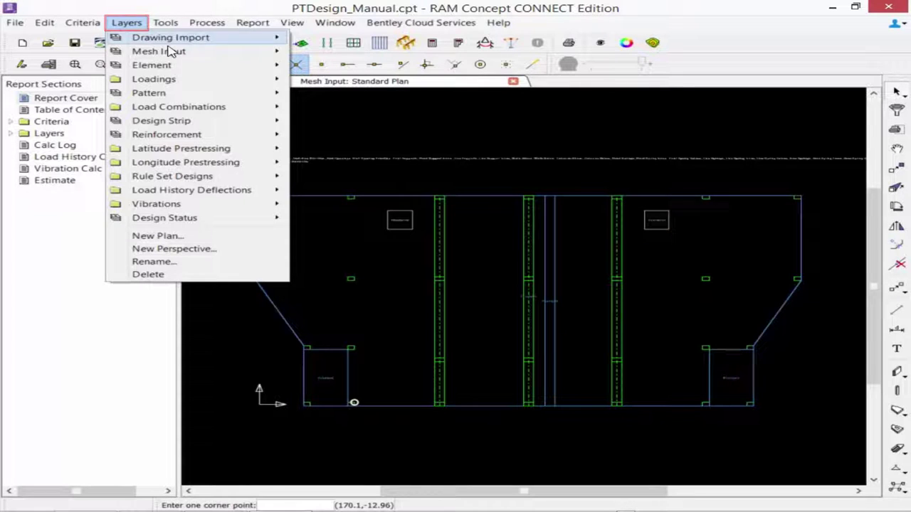
left_click(183, 162)
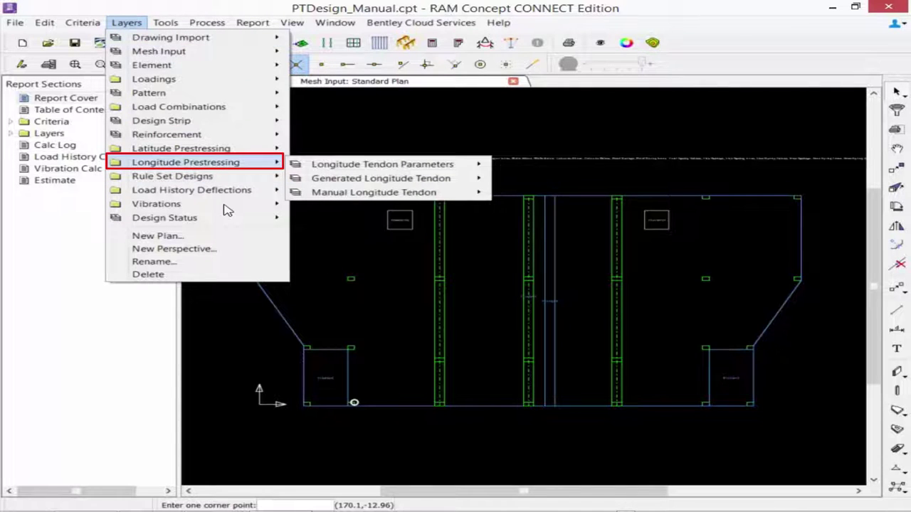
left_click(327, 193)
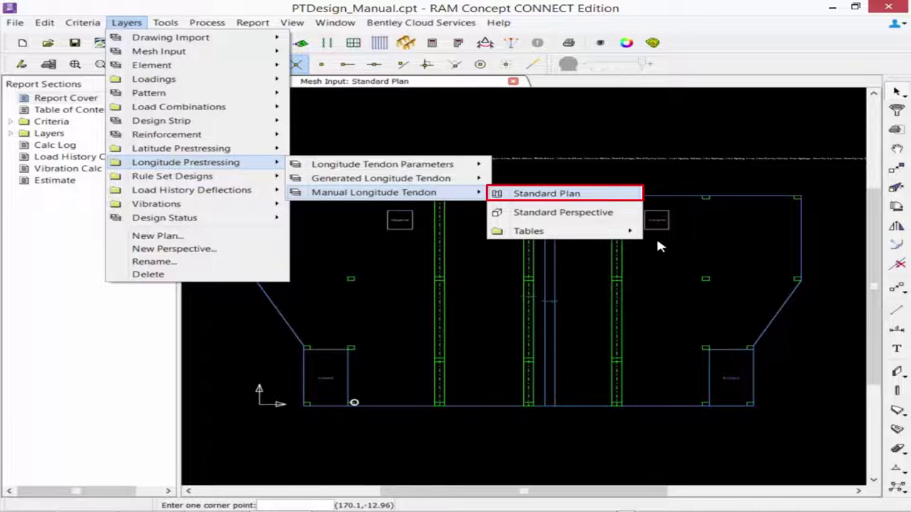
key("Return")
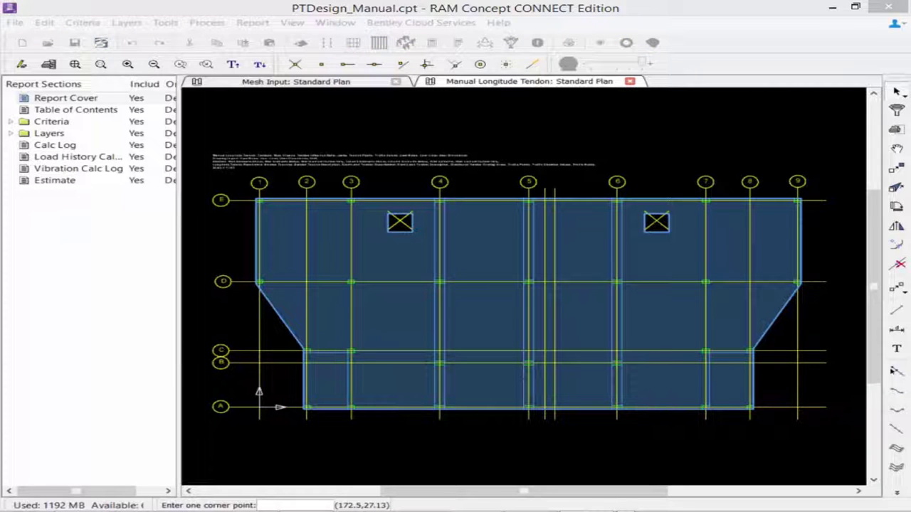
left_click(720, 26)
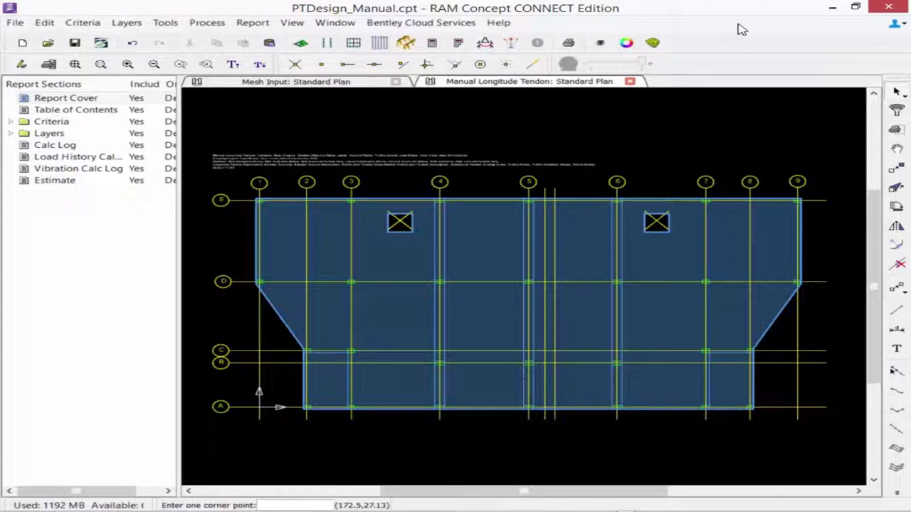
- Start the Tendon Polyline tool, keep ½" Unbonded, and set 12 strands per tendon
left_click(896, 431)
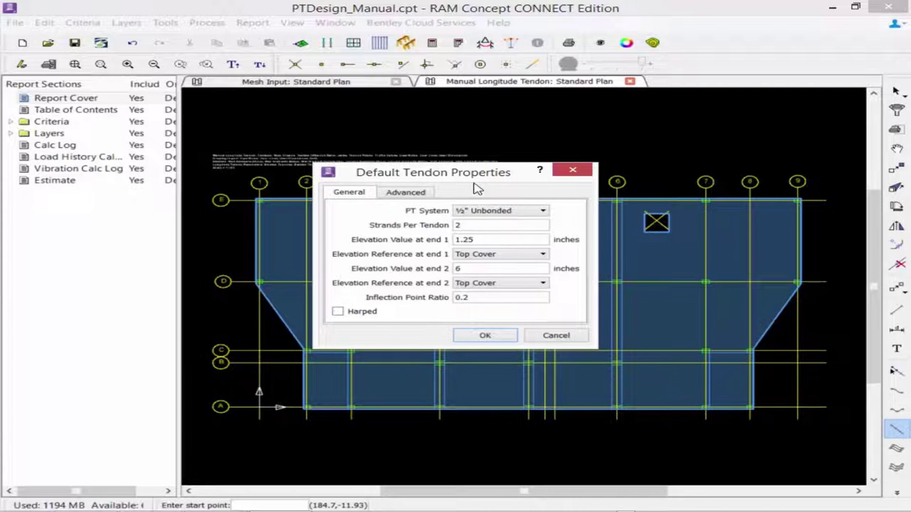
left_click(488, 210)
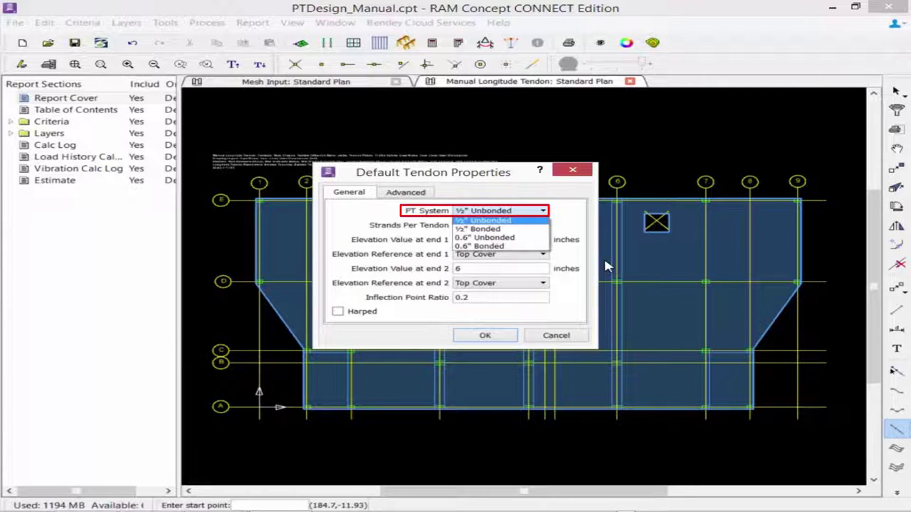
left_click(605, 264)
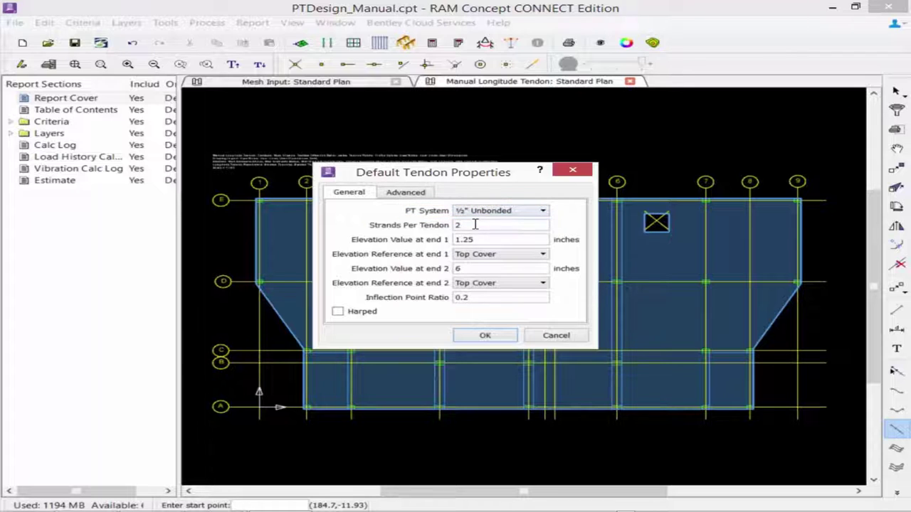
key("Tab")
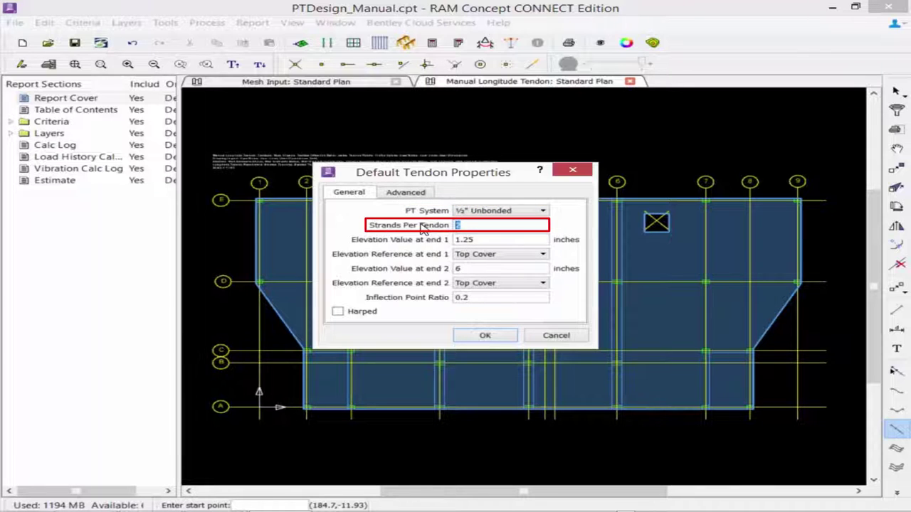
type("12")
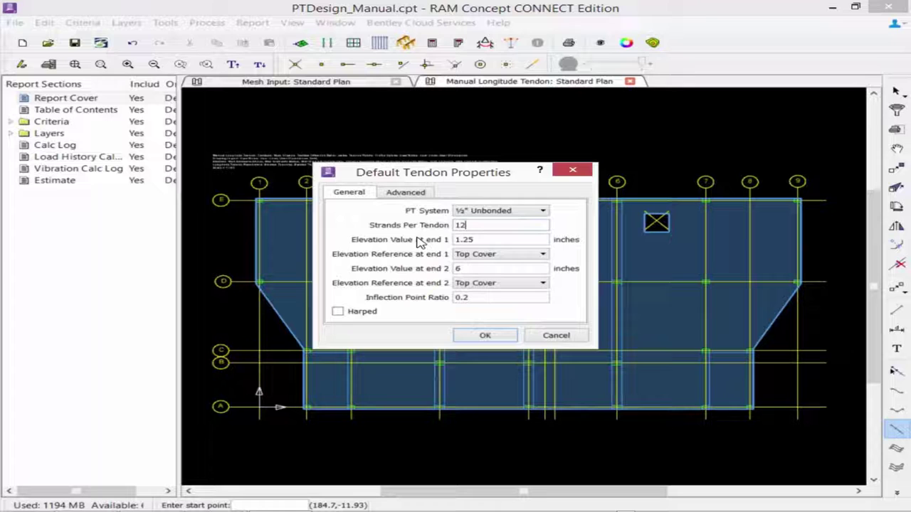
- Set the end 2 elevation to 1.25, measured from Bottom Cover; keep end 1 at Top Cover
left_click(482, 239)
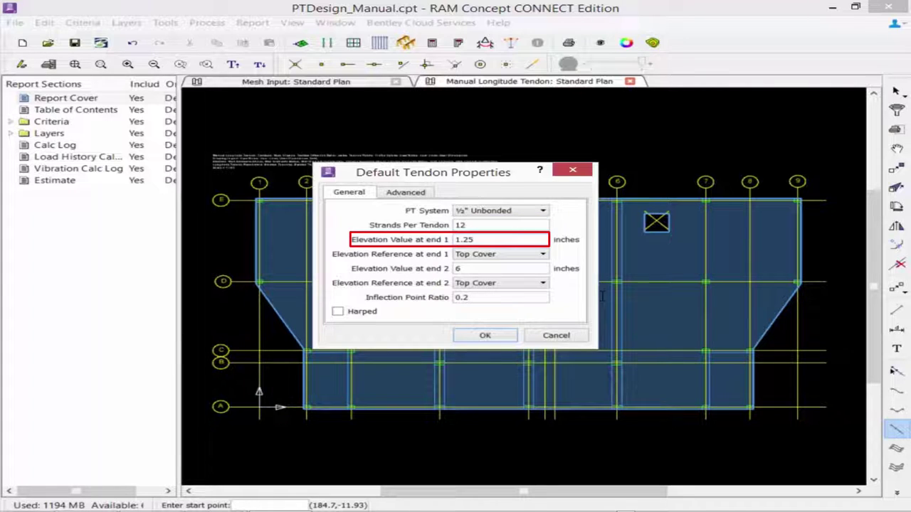
double_click(472, 268)
type("1.25")
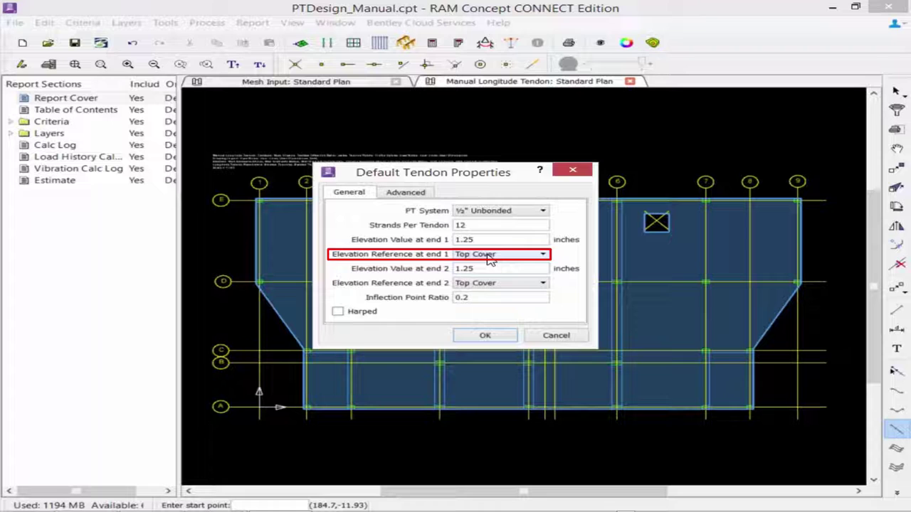
left_click(490, 259)
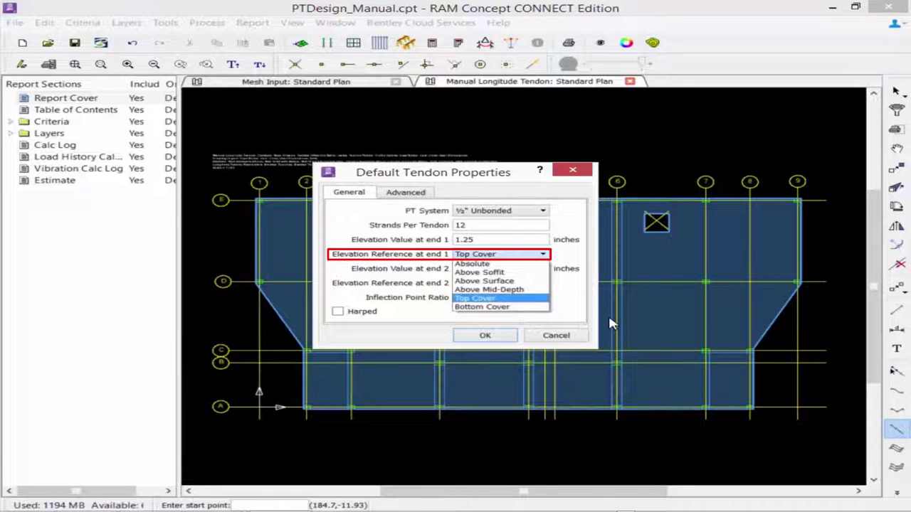
key("Escape")
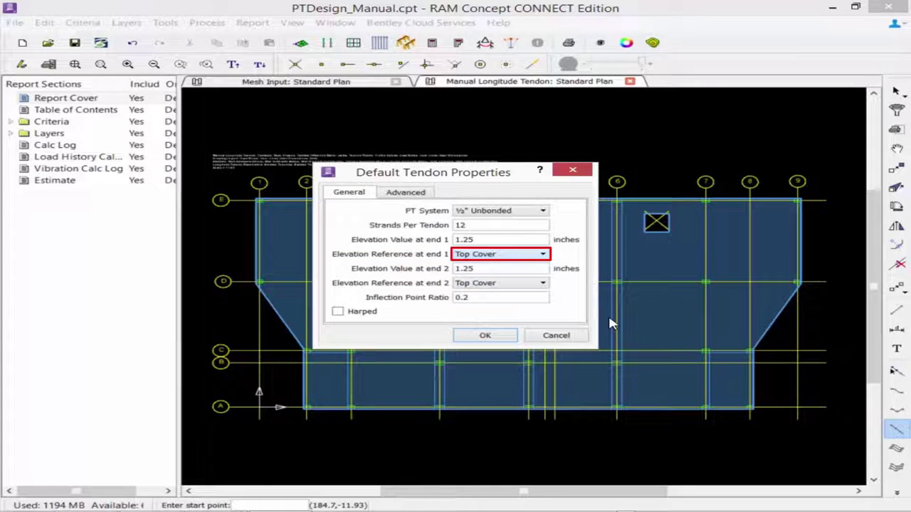
left_click(475, 283)
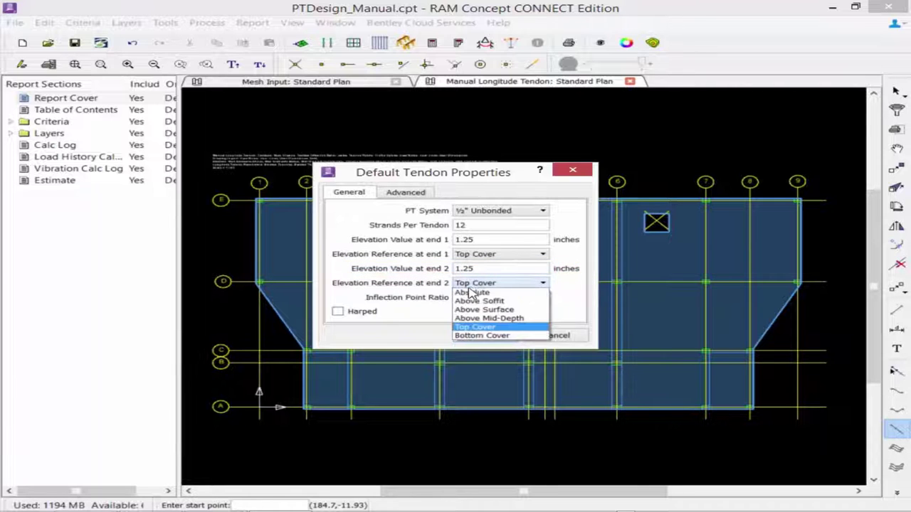
left_click(471, 335)
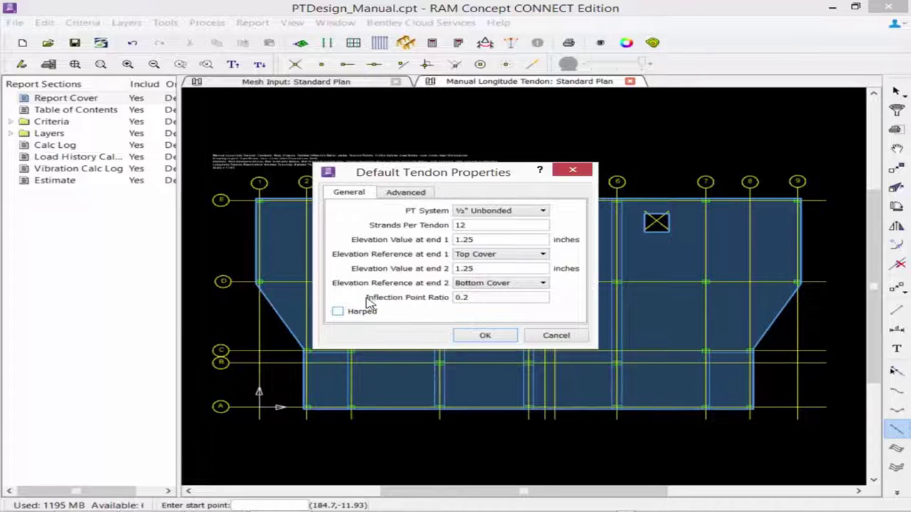
- Check the Advanced settings (half span ratios 0 and 1) and accept the default tendon properties
left_click(403, 195)
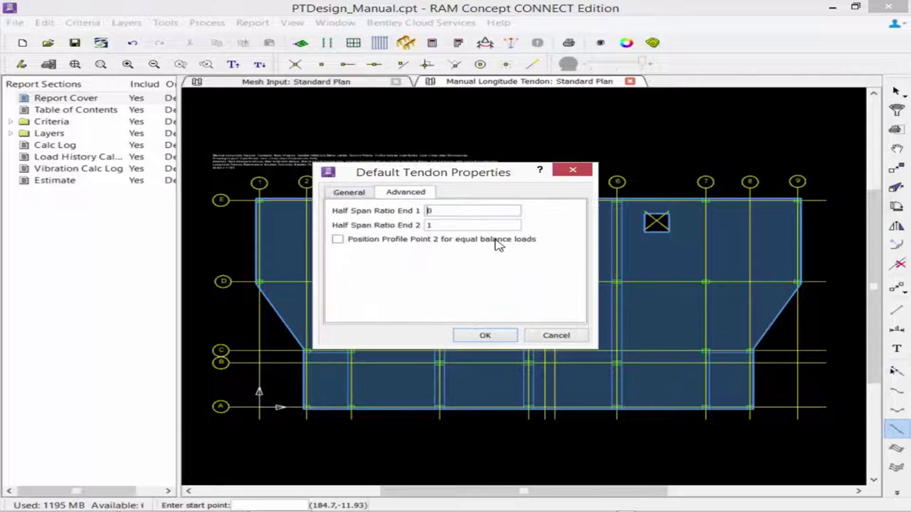
left_click(481, 336)
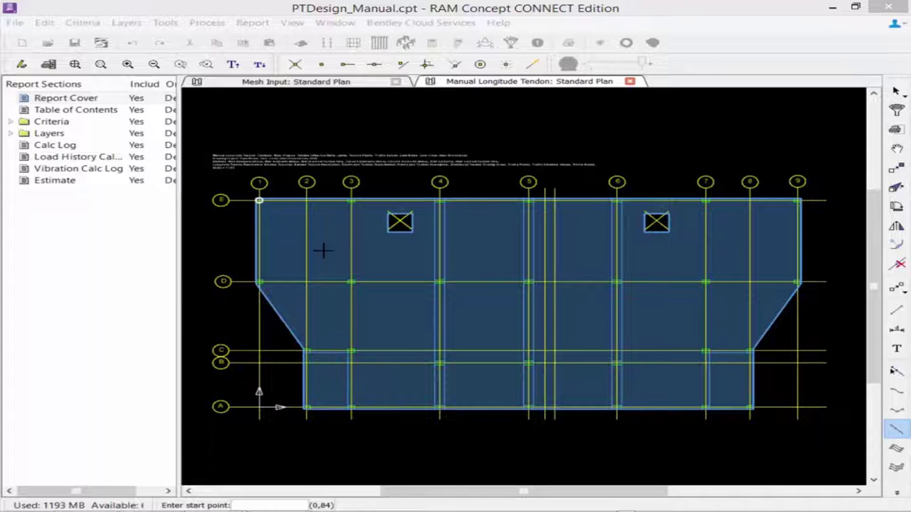
- Draw a tendon through grid points E-1, D-1, C-2 and A-2 and finish it
left_click(259, 201)
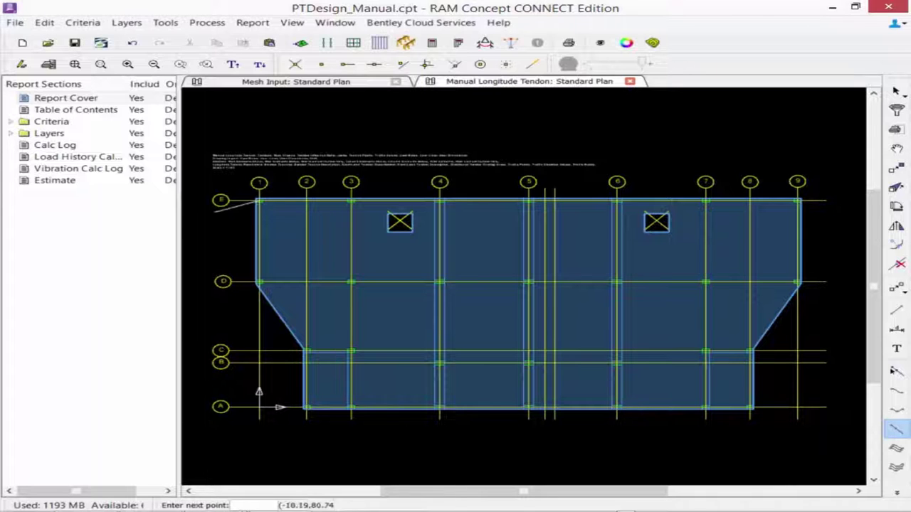
left_click(260, 282)
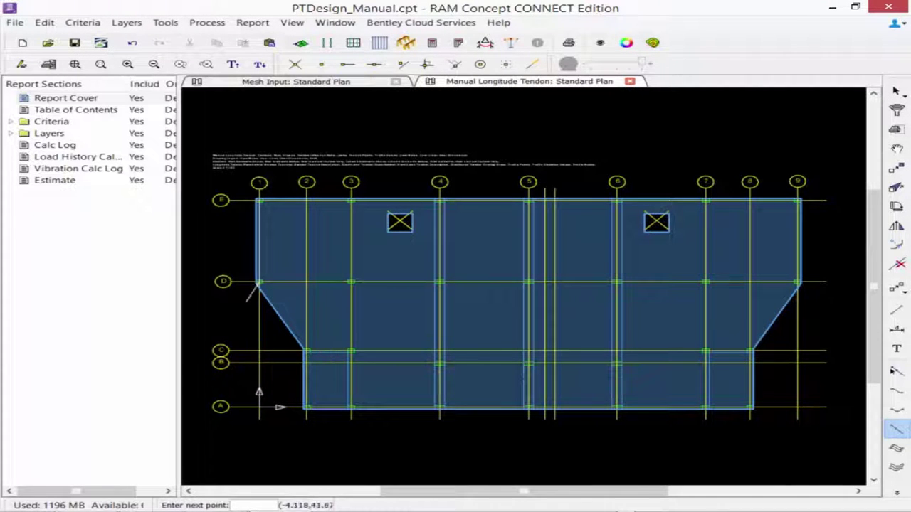
left_click(306, 350)
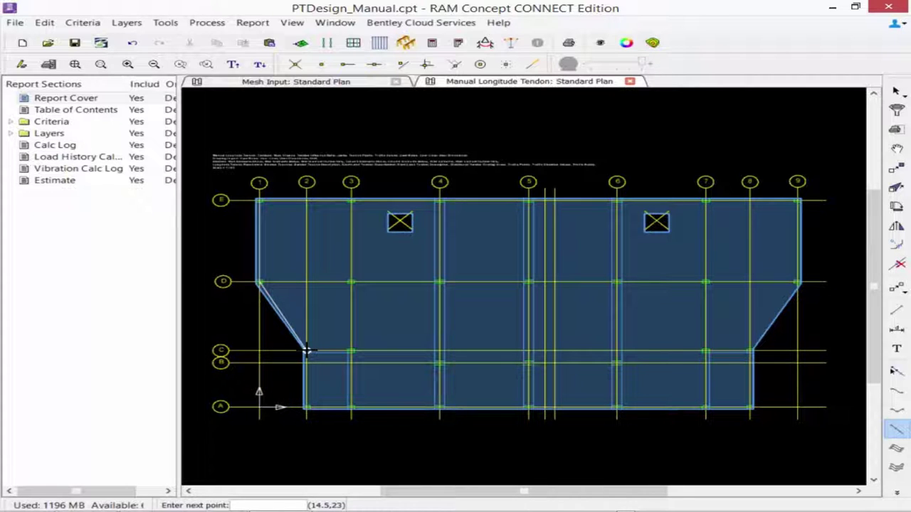
left_click(306, 407)
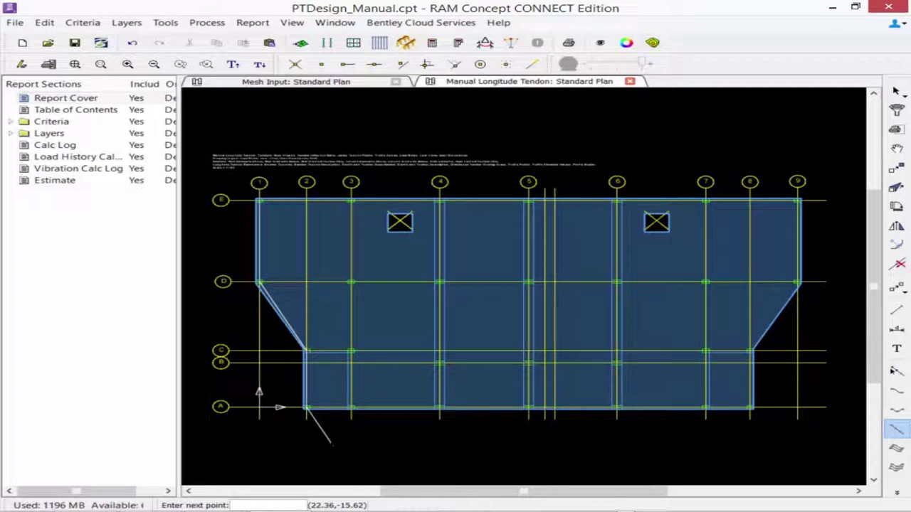
right_click(332, 446)
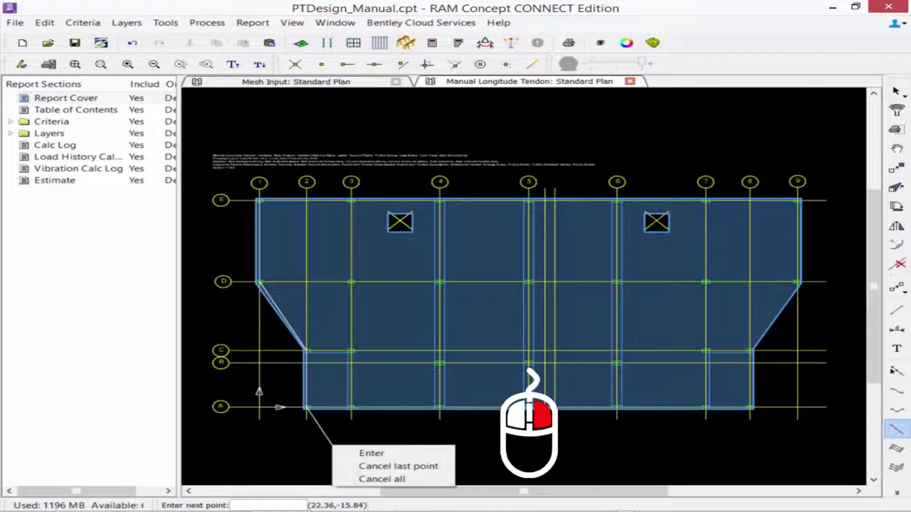
left_click(371, 453)
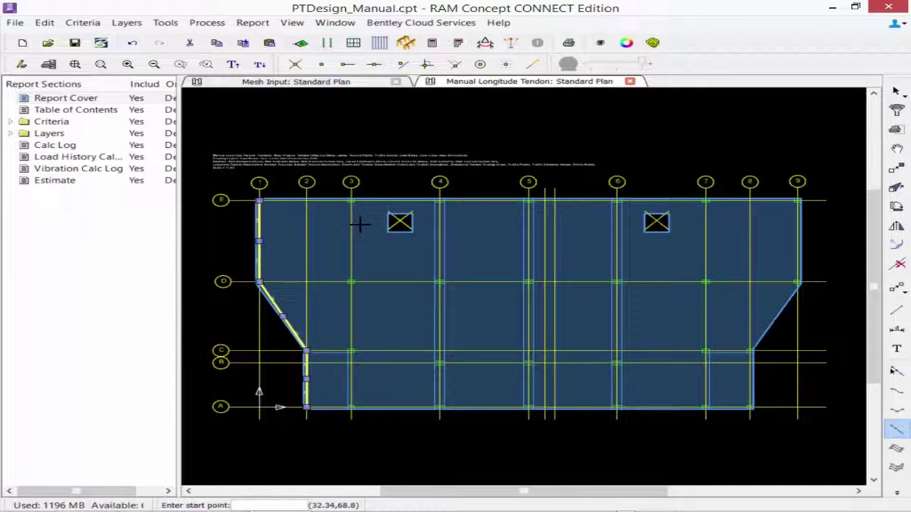
- Draw tendons from E to A along gridlines 3 and 4
left_click(351, 201)
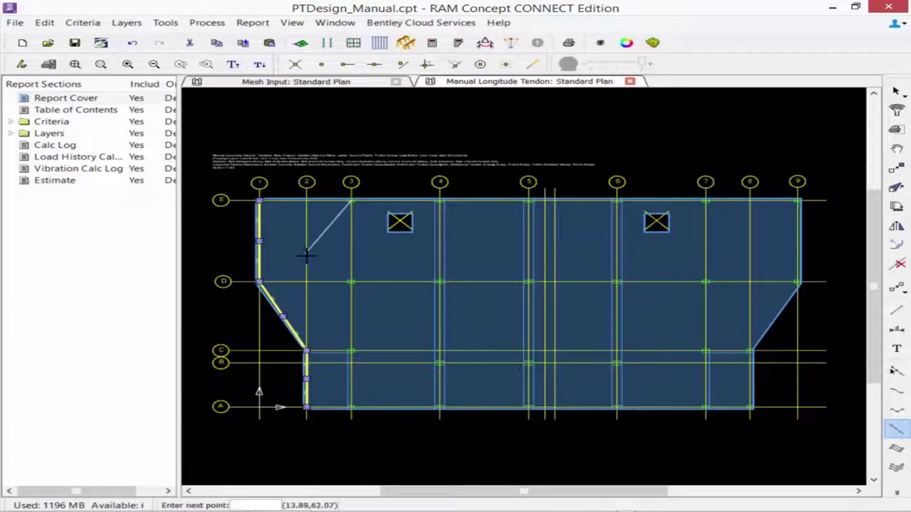
left_click(350, 281)
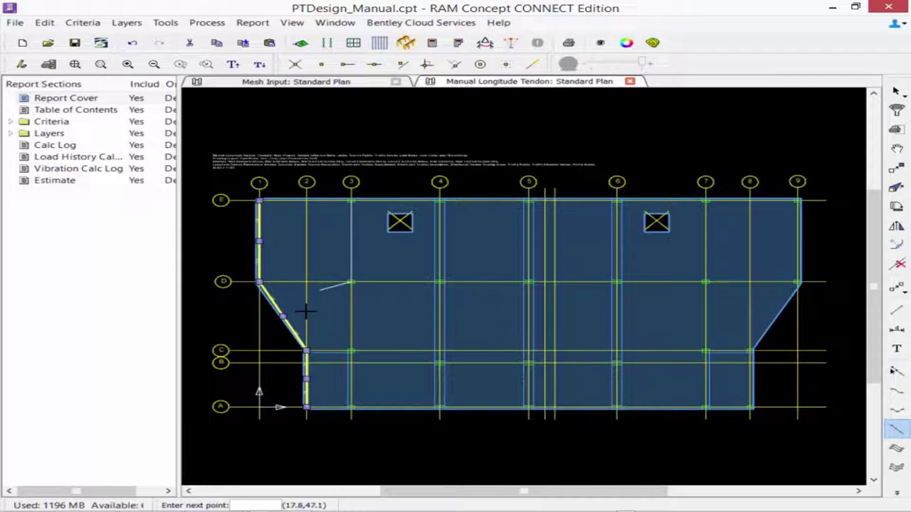
left_click(350, 350)
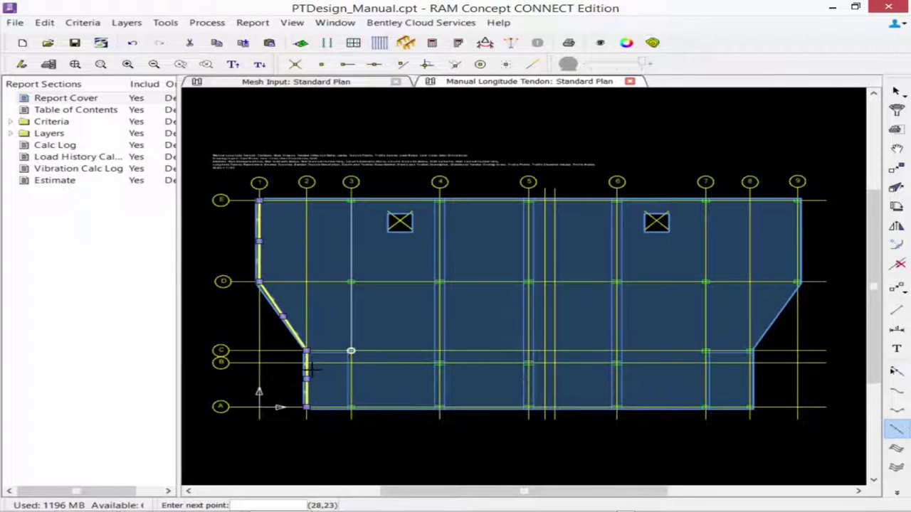
left_click(350, 407)
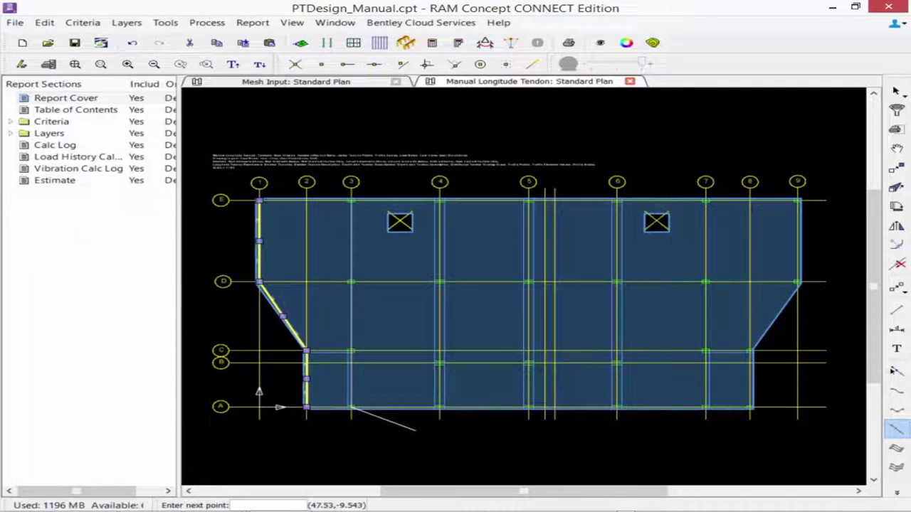
right_click(413, 429)
left_click(434, 436)
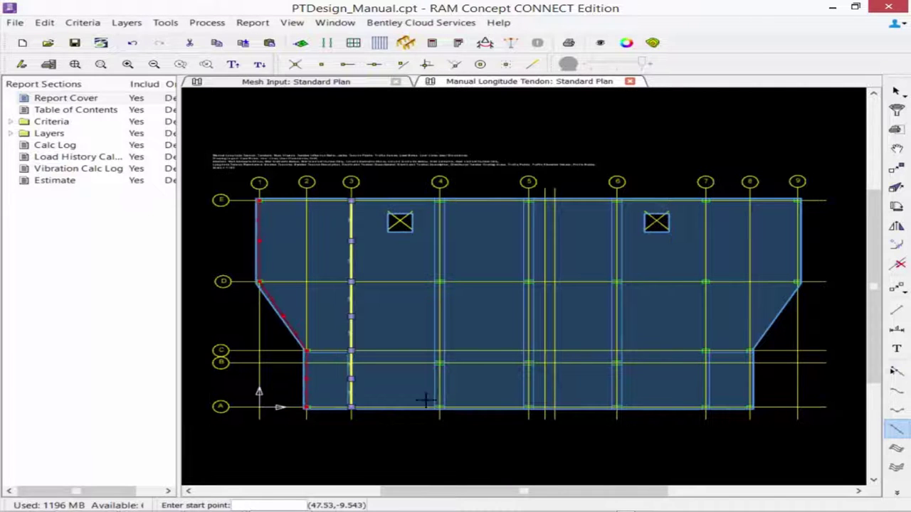
left_click(439, 201)
left_click(438, 281)
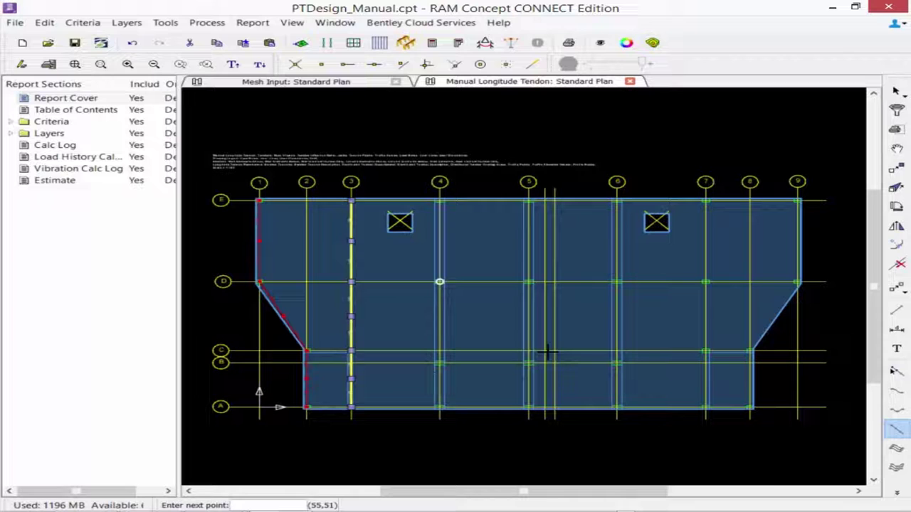
left_click(439, 362)
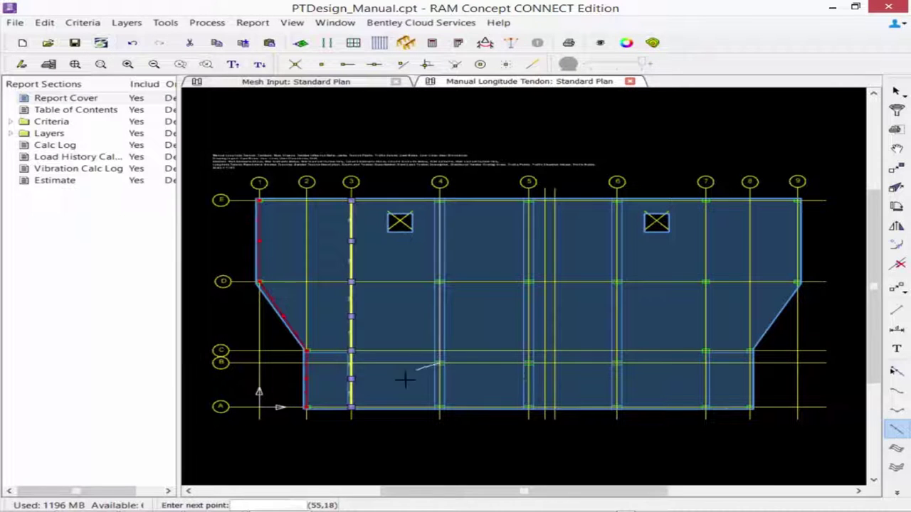
left_click(439, 406)
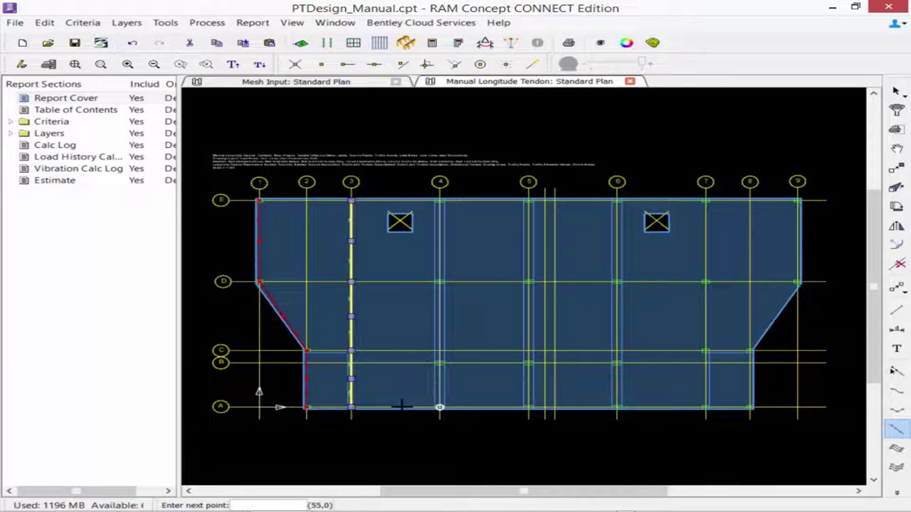
right_click(418, 429)
left_click(440, 437)
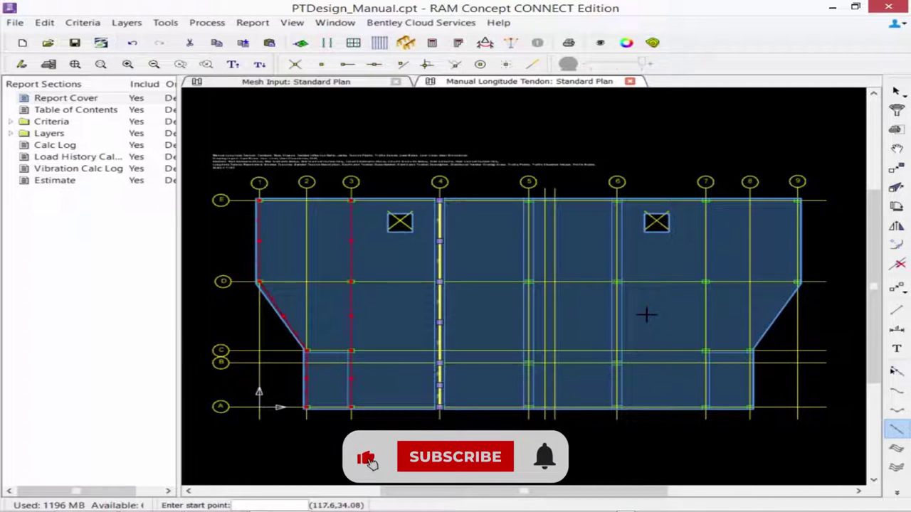
- Draw tendons along gridline 7 (E to C) and the right edge (E-9 to A-8), then return to Select
left_click(705, 202)
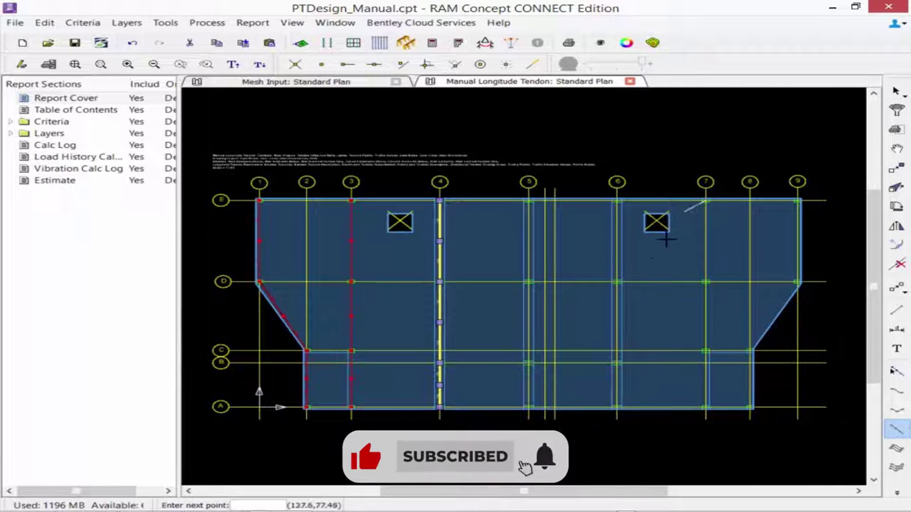
left_click(704, 282)
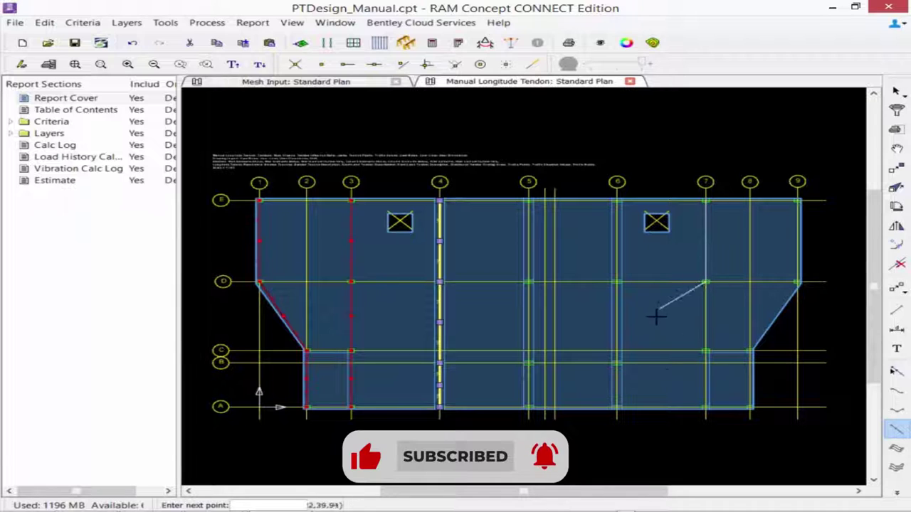
left_click(705, 350)
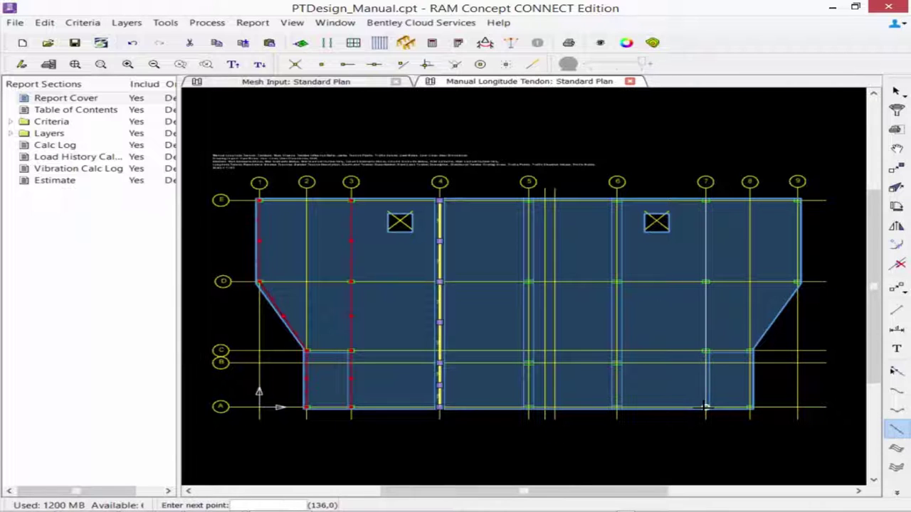
key("Return")
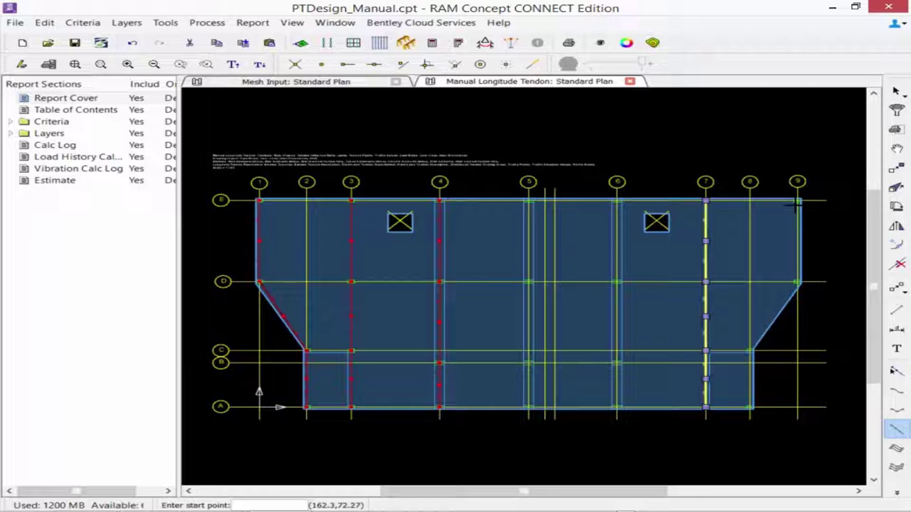
left_click(797, 202)
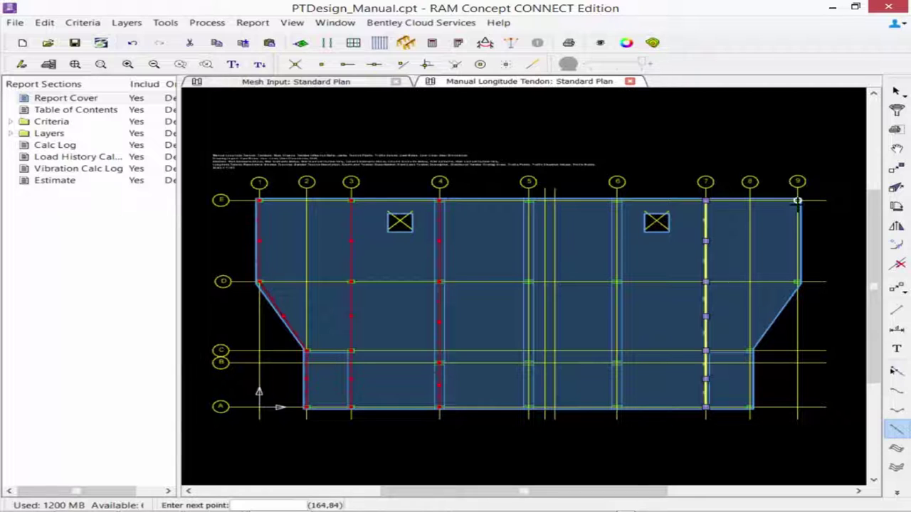
left_click(797, 282)
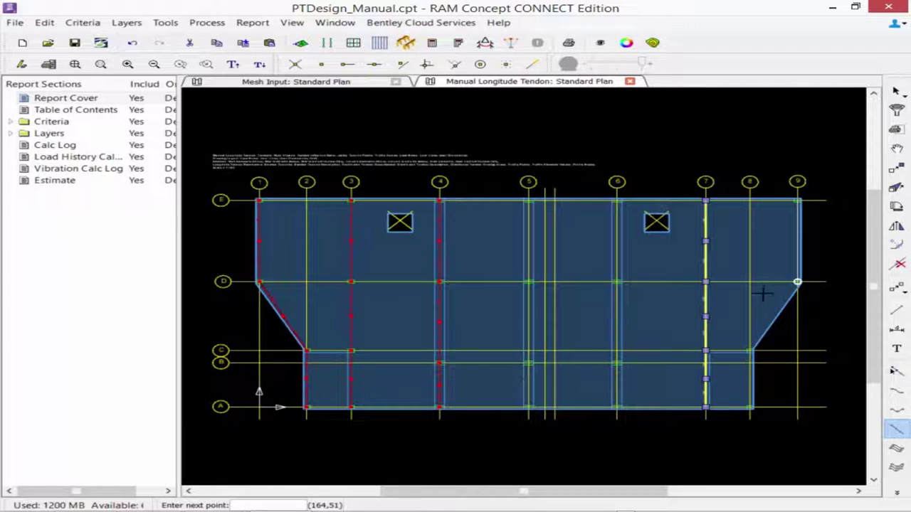
left_click(750, 350)
left_click(750, 406)
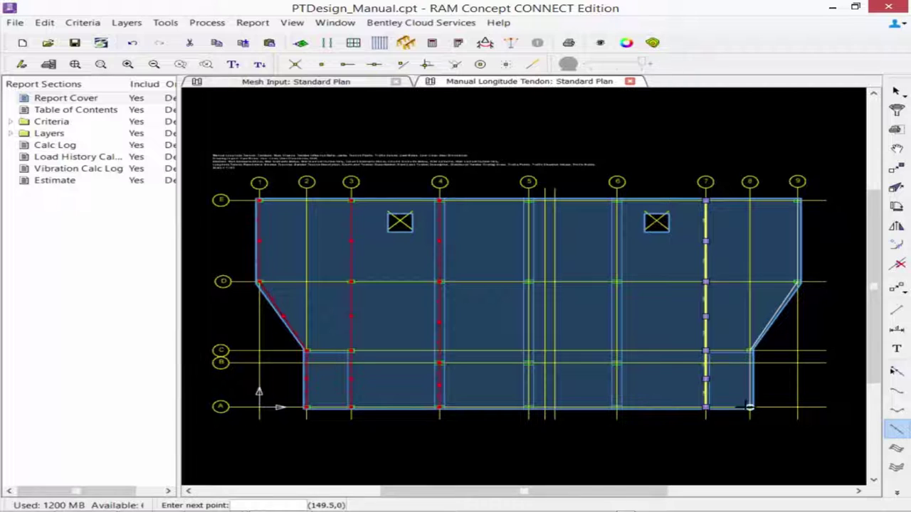
right_click(716, 441)
left_click(737, 446)
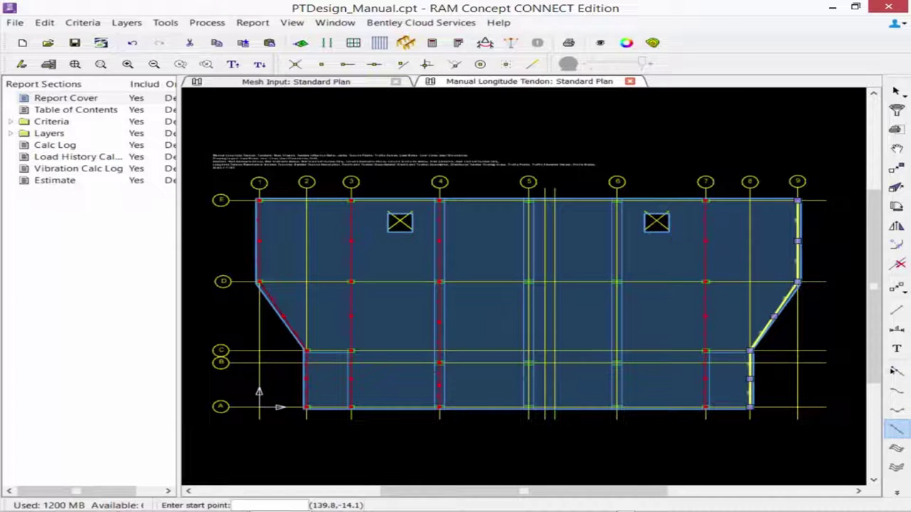
left_click(895, 91)
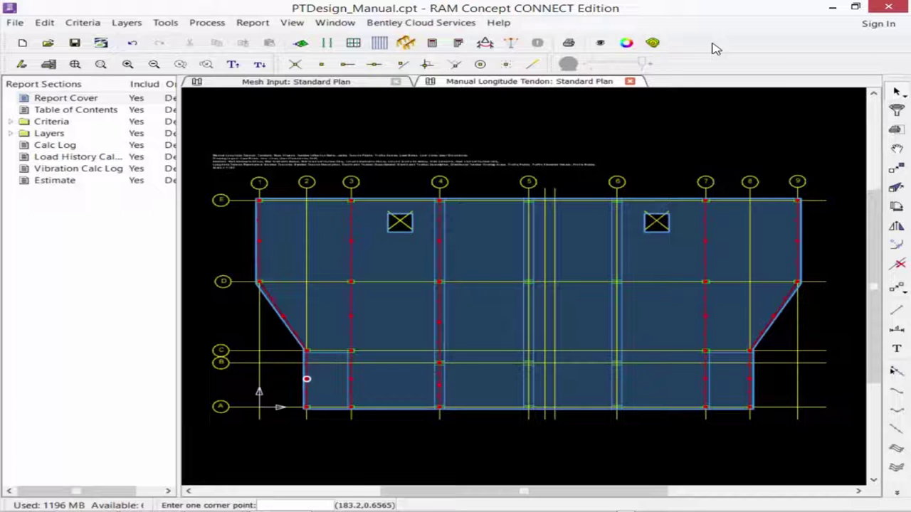
- Change the default Strands Per Tendon from 12 to 6 and confirm
left_click(892, 434)
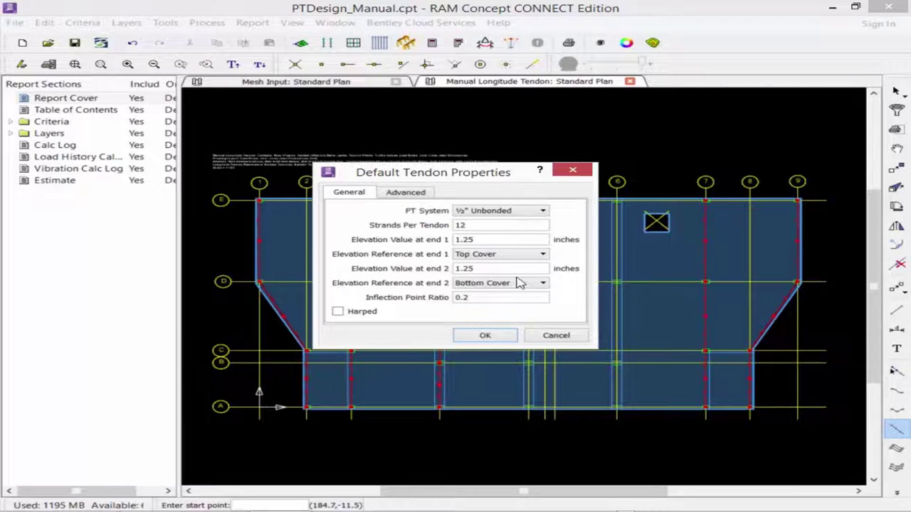
double_click(477, 225)
type("6")
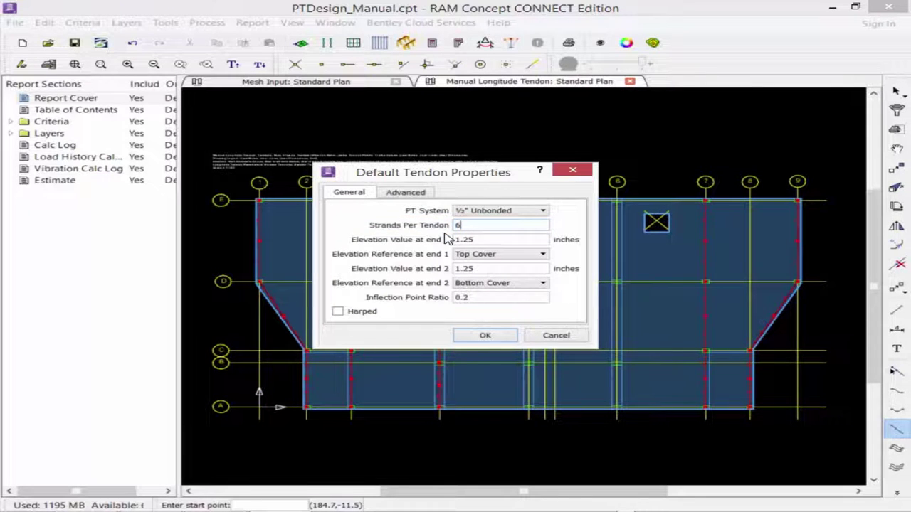
left_click(485, 337)
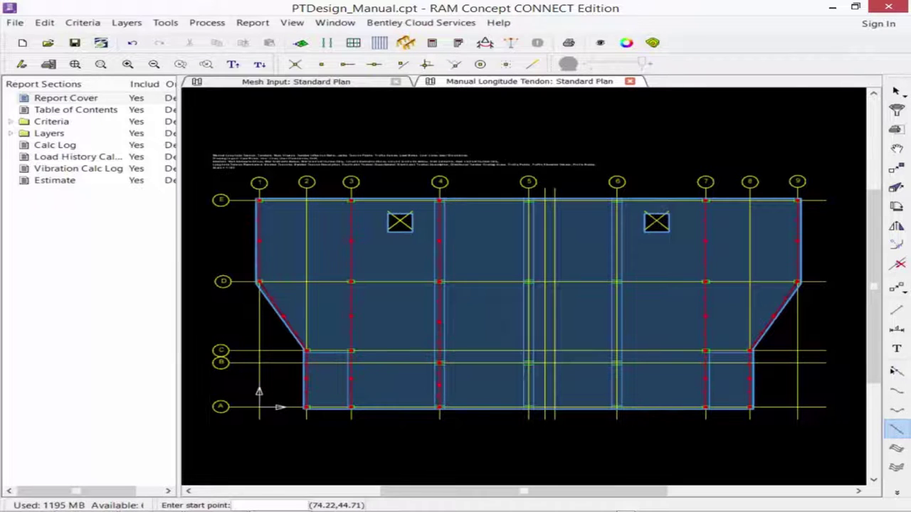
- Enter tendon points 54,84, 54,55 and 54,11 by coordinates, finish the tendon, and return to Select
left_click(259, 503)
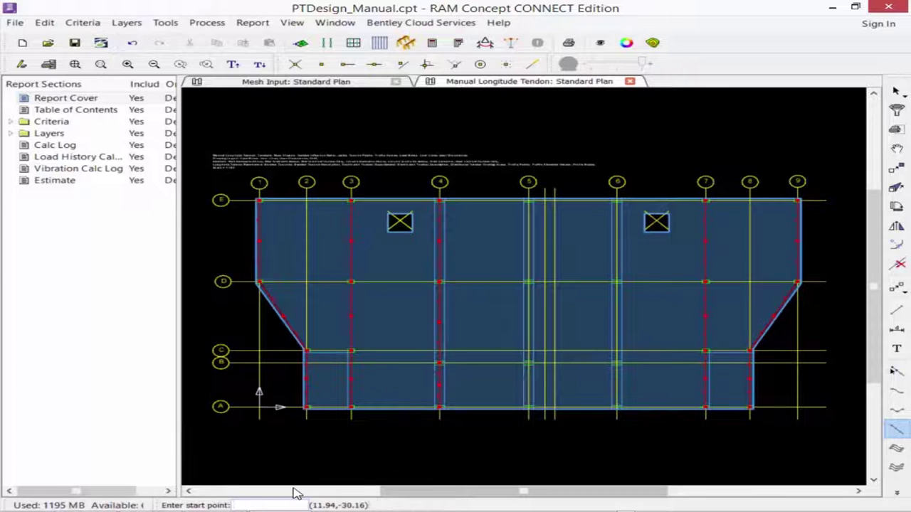
type("54, 84")
key("Return")
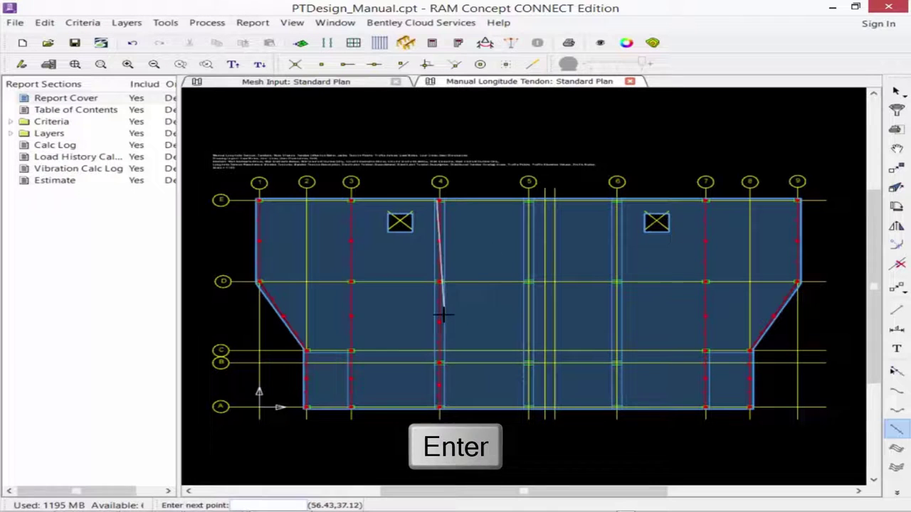
left_click(267, 503)
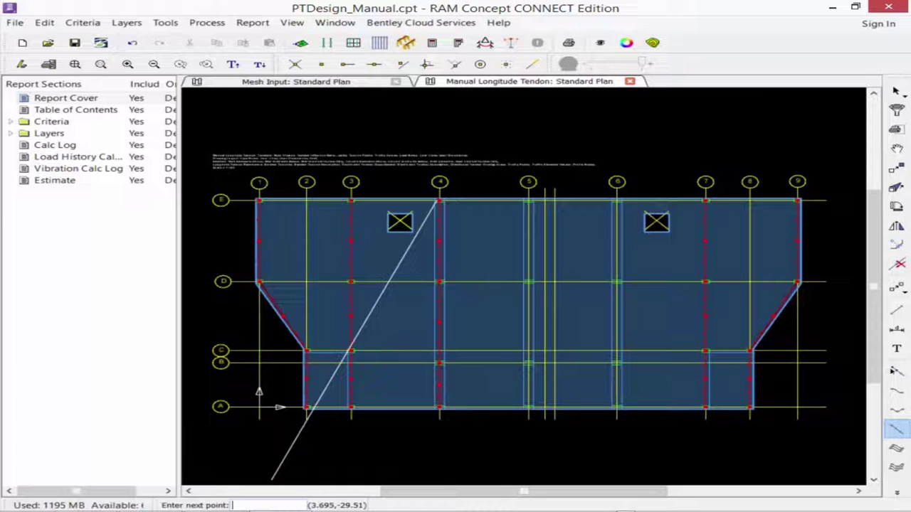
type("54, 3")
key("BackSpace")
type("55")
key("Return")
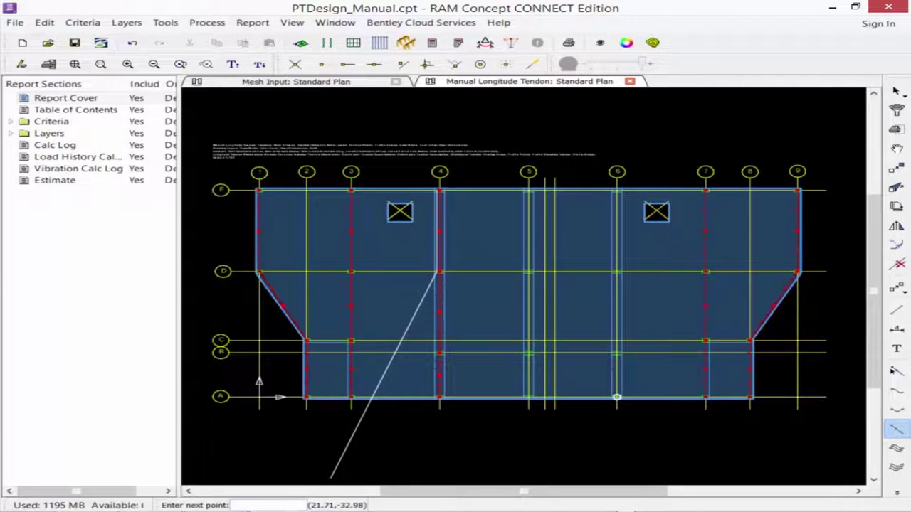
type("54,")
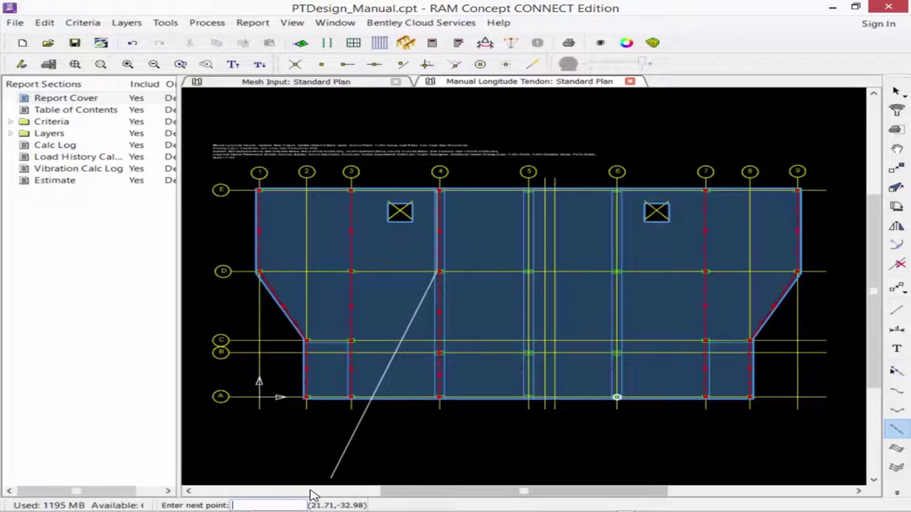
type("11")
key("Return")
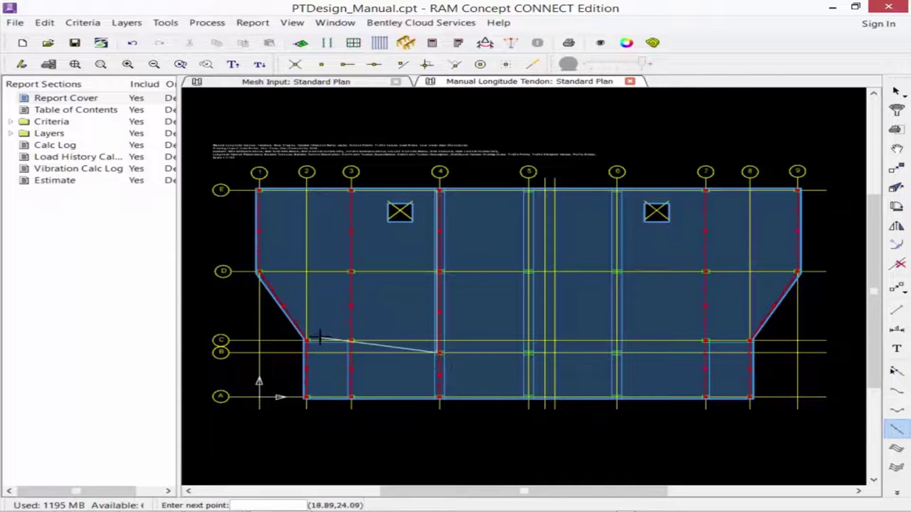
right_click(394, 317)
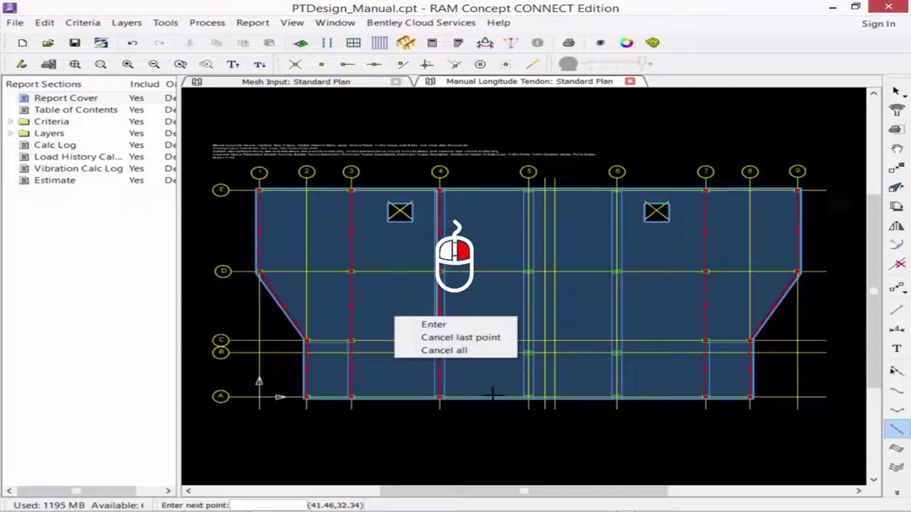
left_click(420, 326)
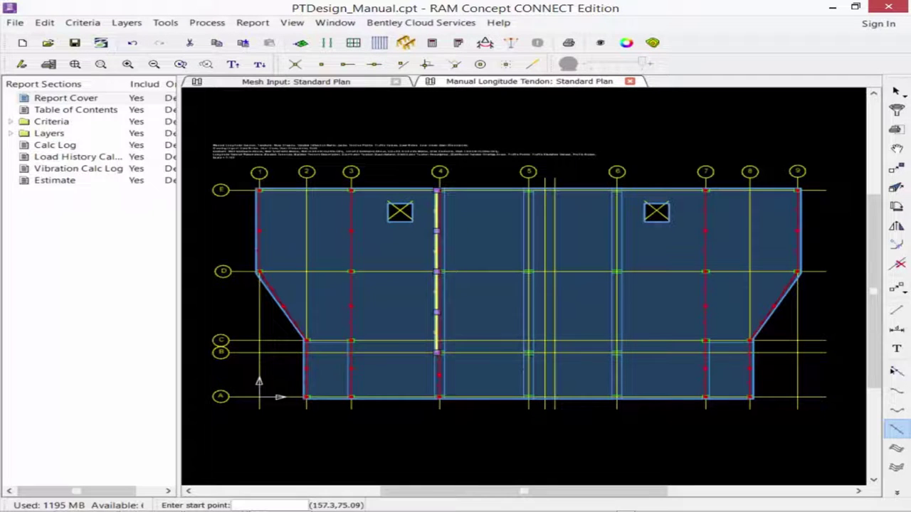
left_click(896, 91)
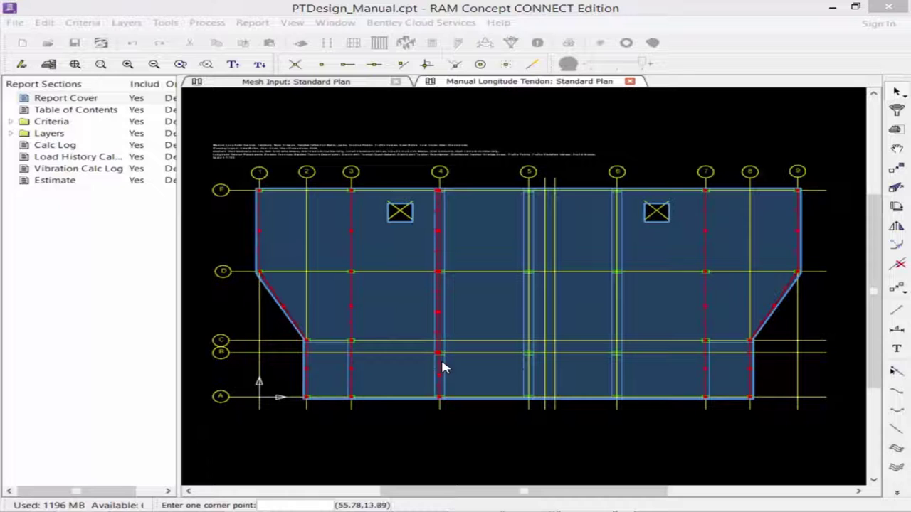
- Set the default tendon end 2 elevation to 12
left_click(441, 366)
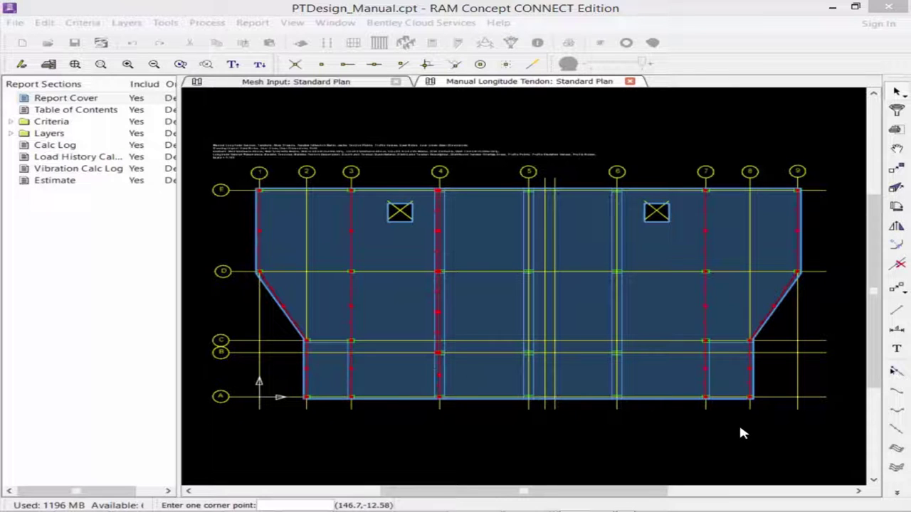
double_click(894, 391)
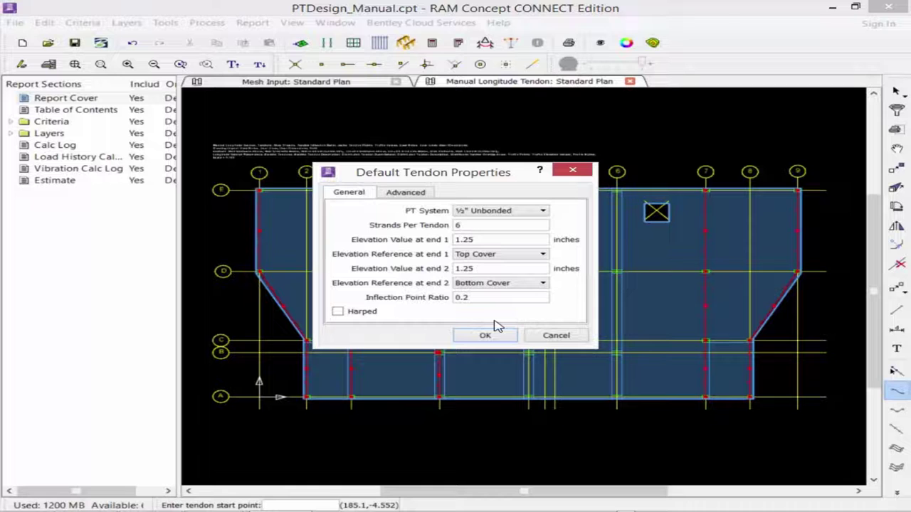
double_click(466, 268)
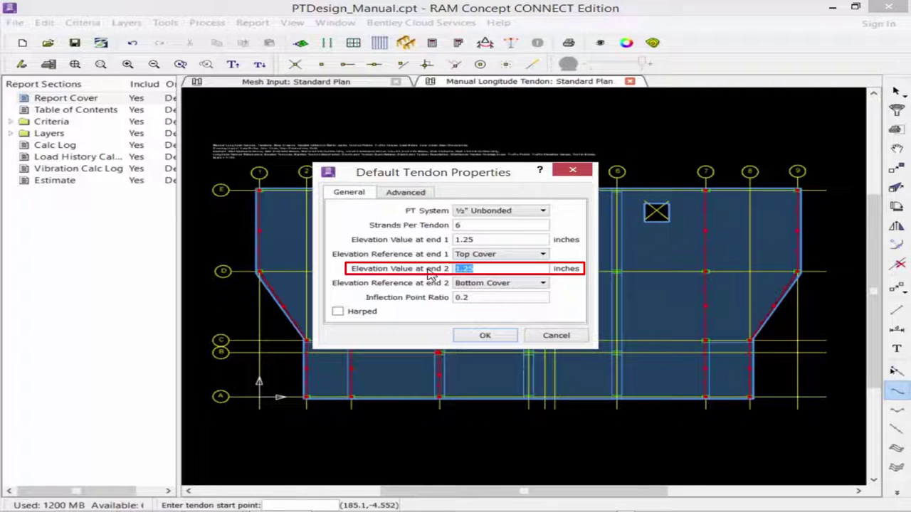
type("12")
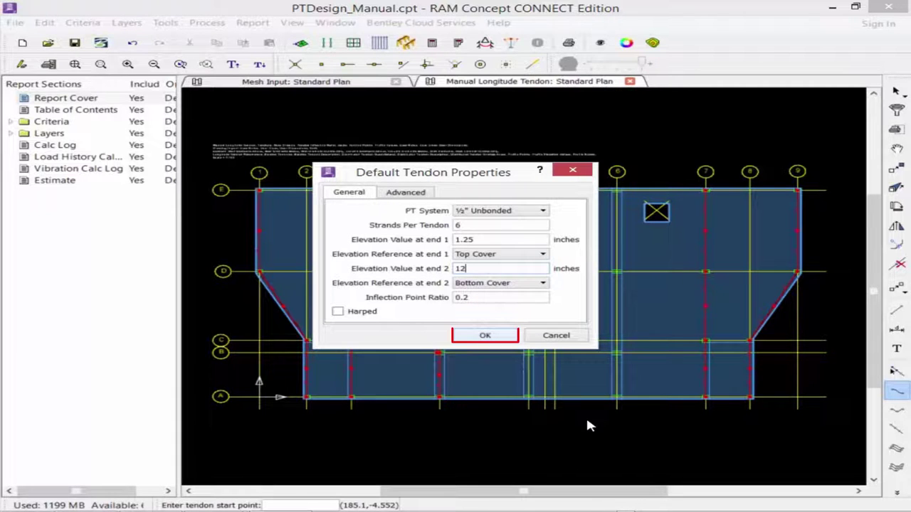
left_click(484, 335)
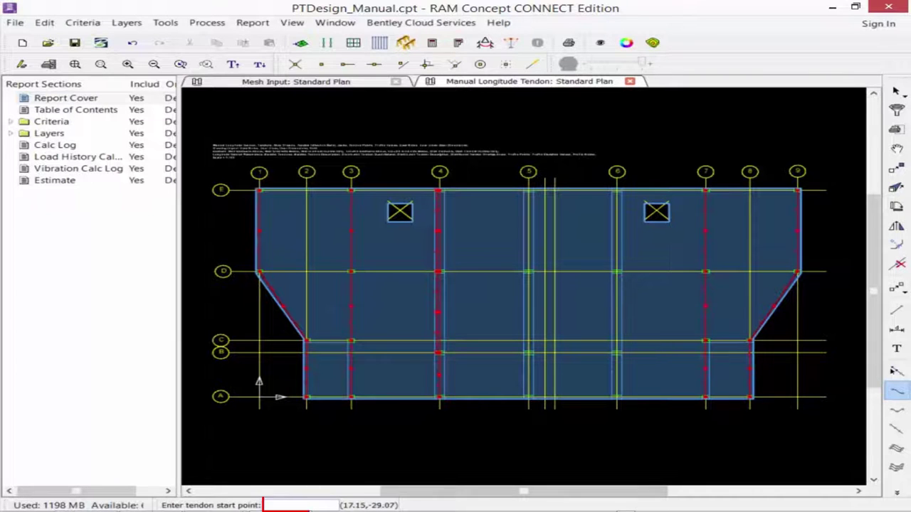
- Draw a tendon from 54, 18 to 54, 12, then return to Select and clear the selection
type("54, 18")
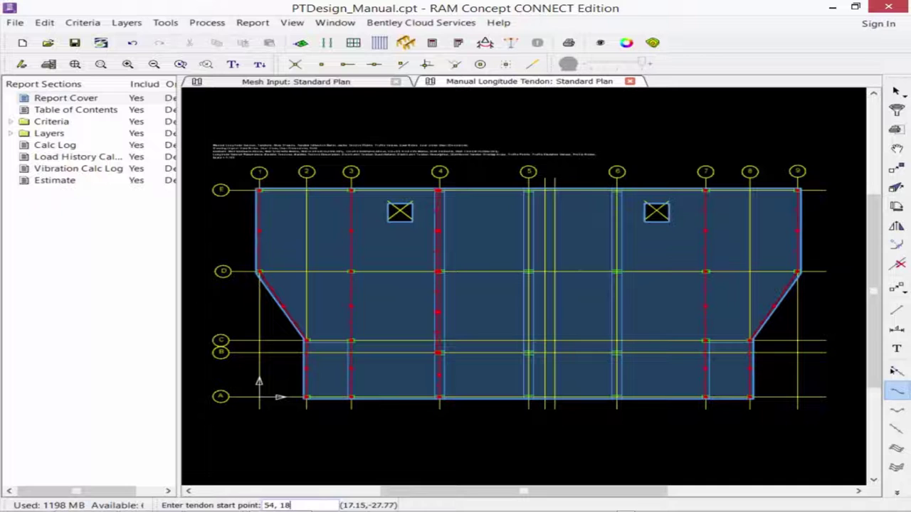
key("Return")
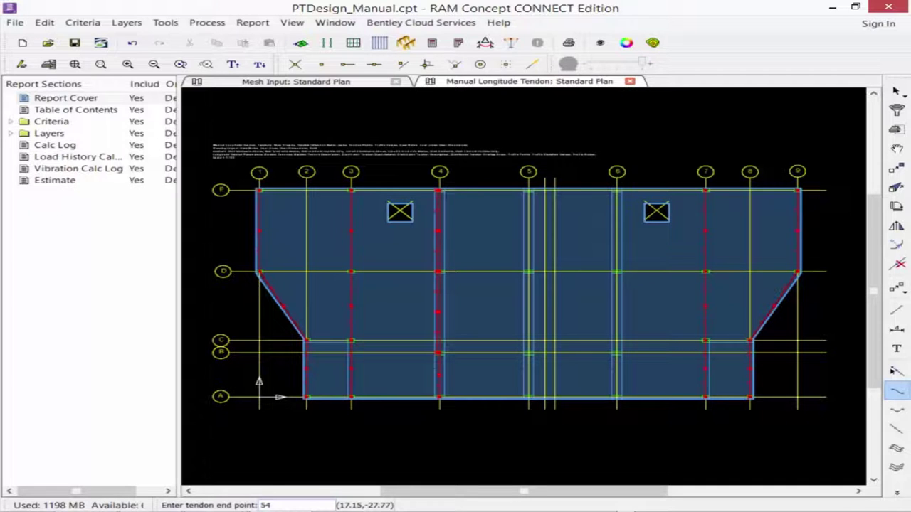
type("54, 12")
key("Return")
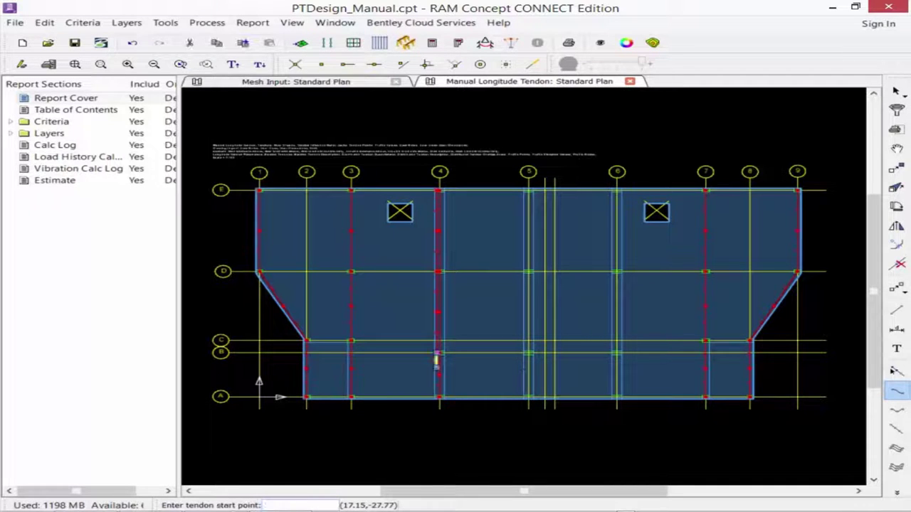
left_click(896, 91)
left_click(781, 129)
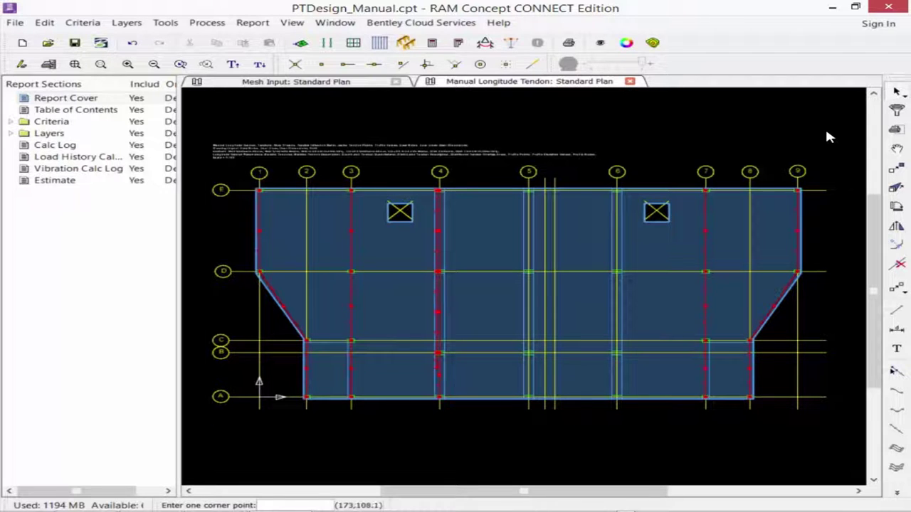
- Window-select the gridline 4 tendon and Shift-copy it onto gridlines 5 and 6
left_click(478, 437)
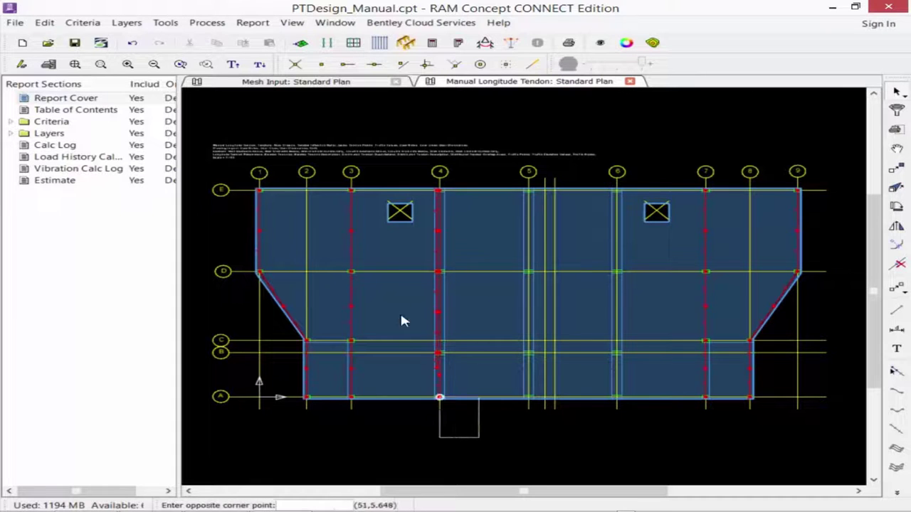
left_click(411, 160)
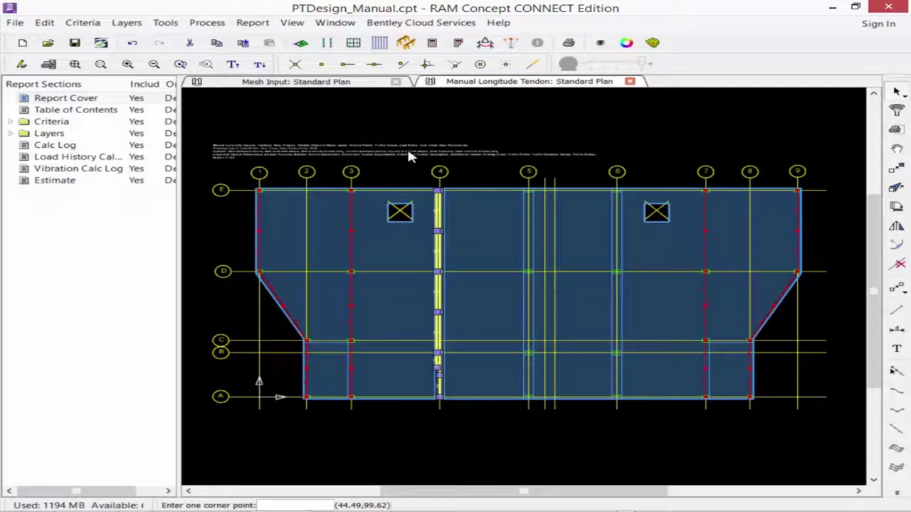
left_click(894, 172)
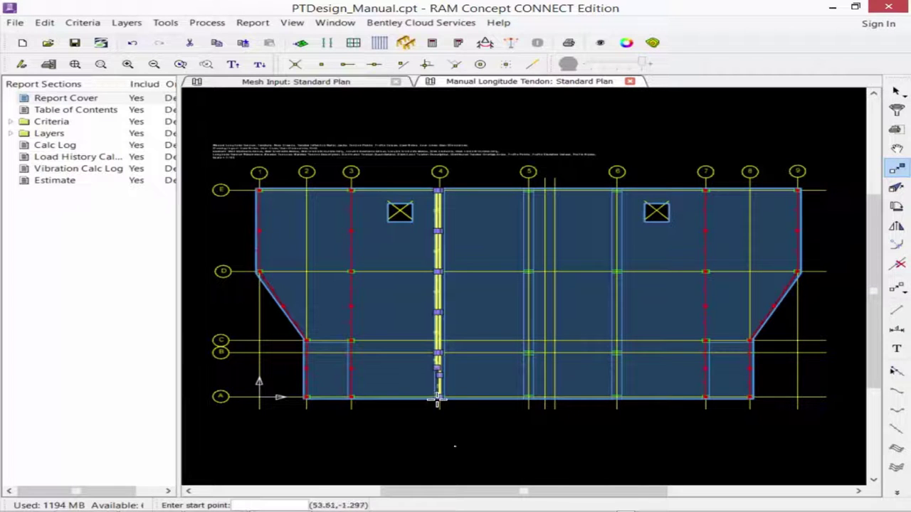
key("shift")
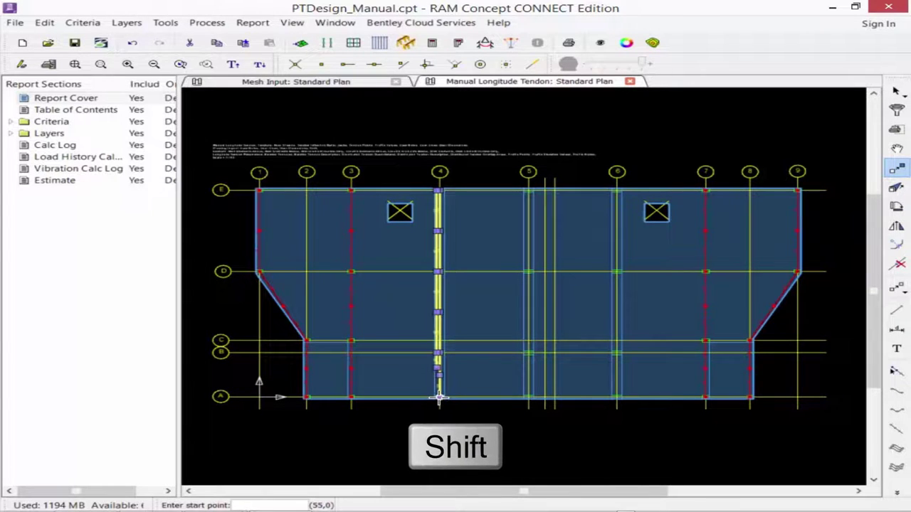
left_click(439, 398)
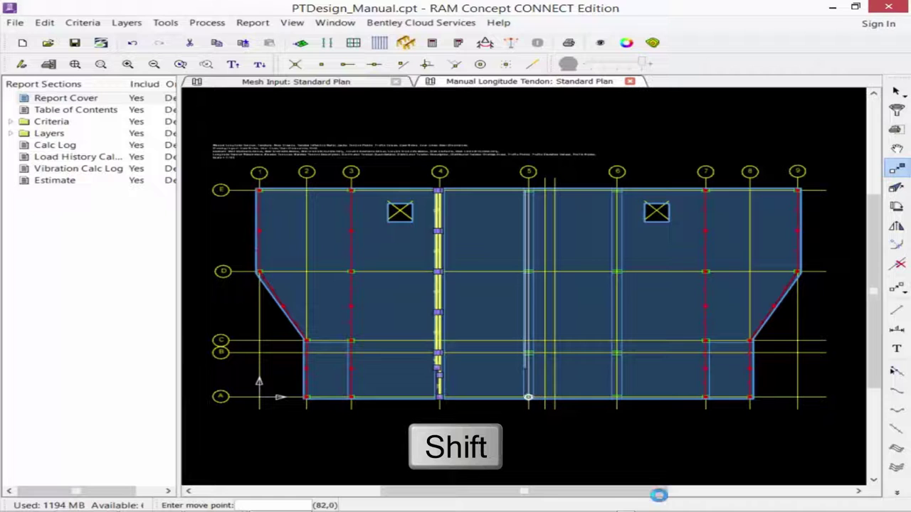
left_click(528, 397, "shift")
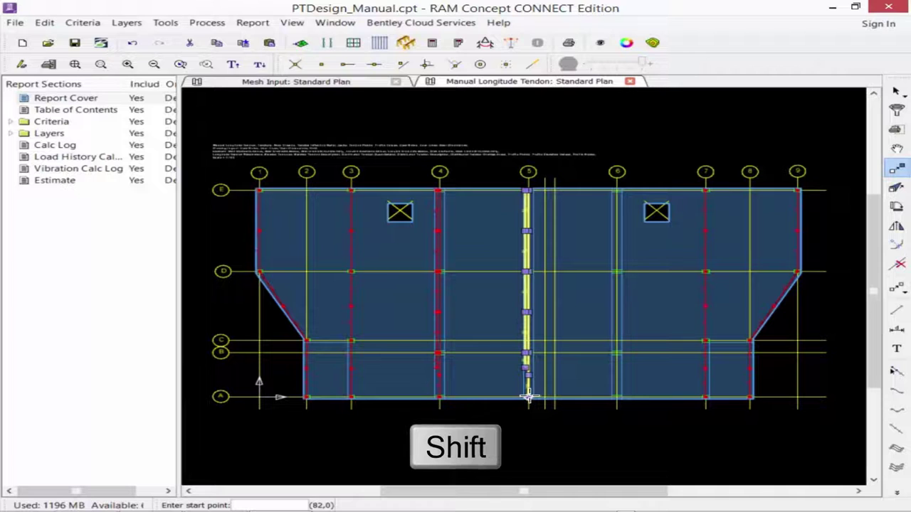
left_click(528, 398)
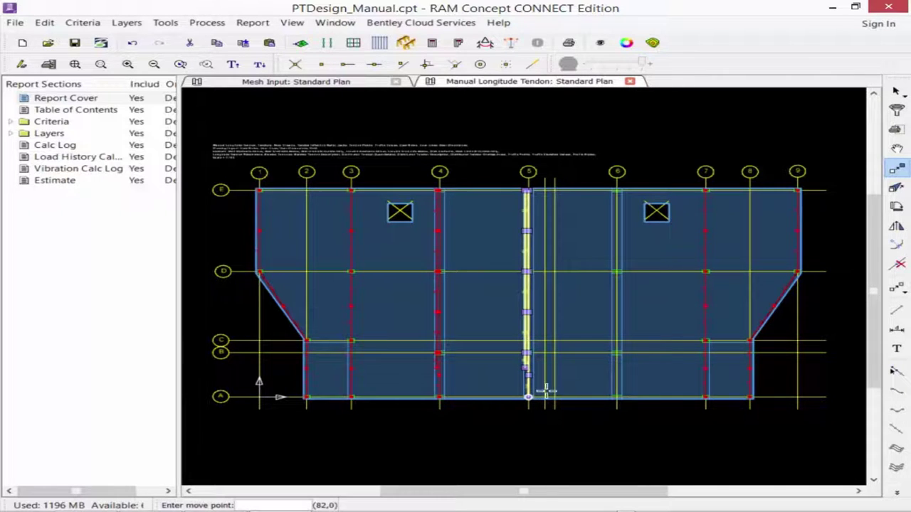
left_click(617, 398)
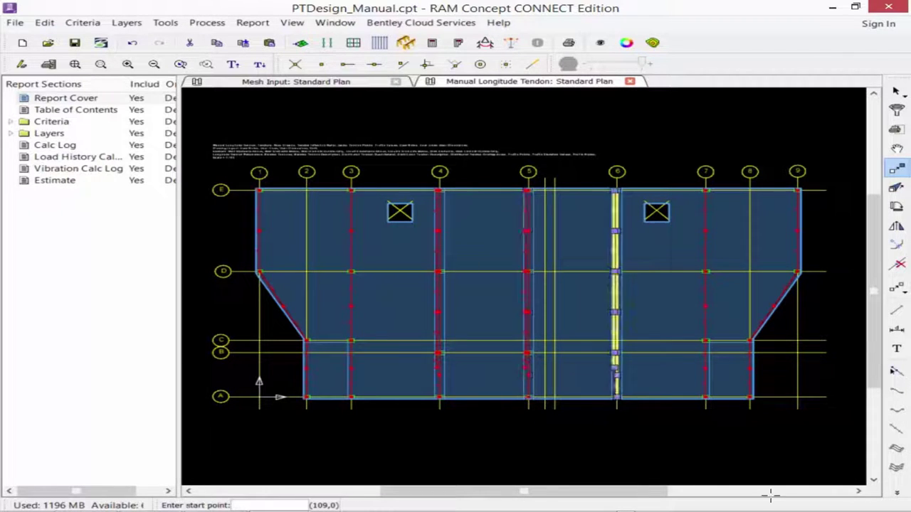
left_click(896, 91)
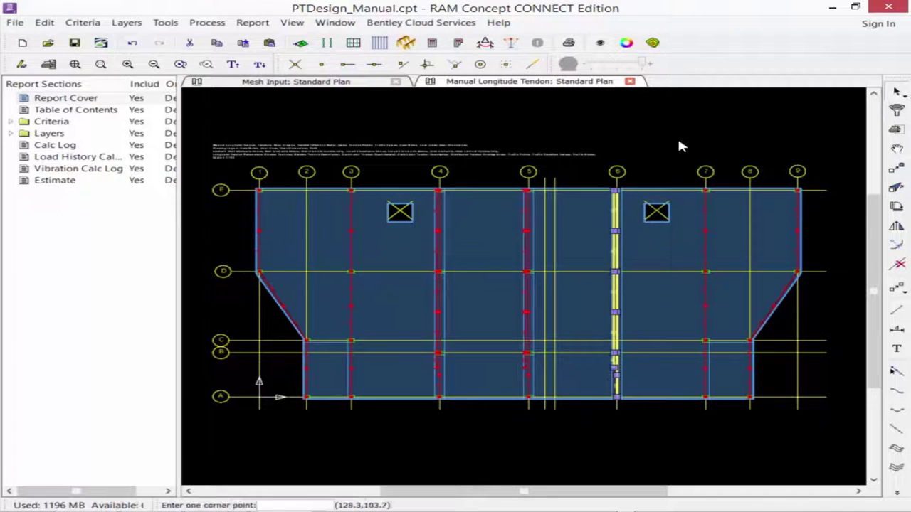
left_click(662, 135)
left_click(615, 123)
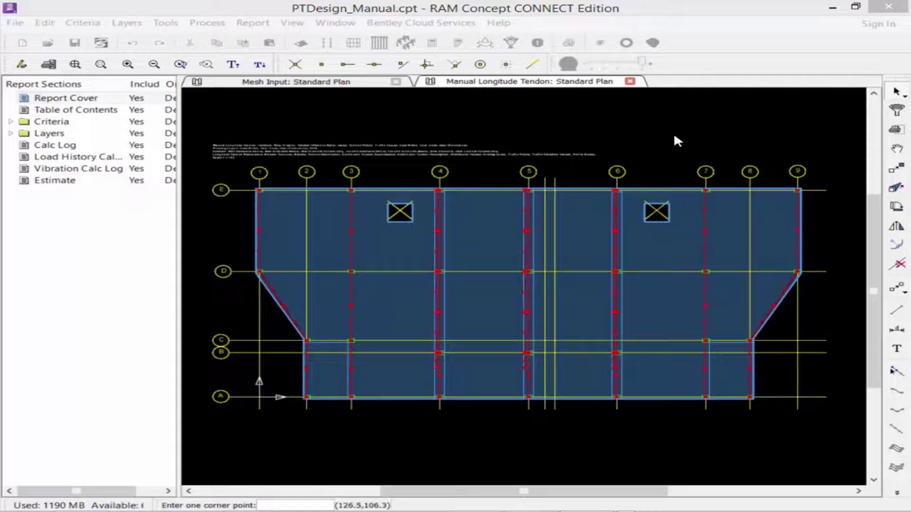
- Select the row E tendon ends on grids 1, 3, 7, 9 and row A ends on grids 3, 7, 8, then zoom extents
left_click(369, 207)
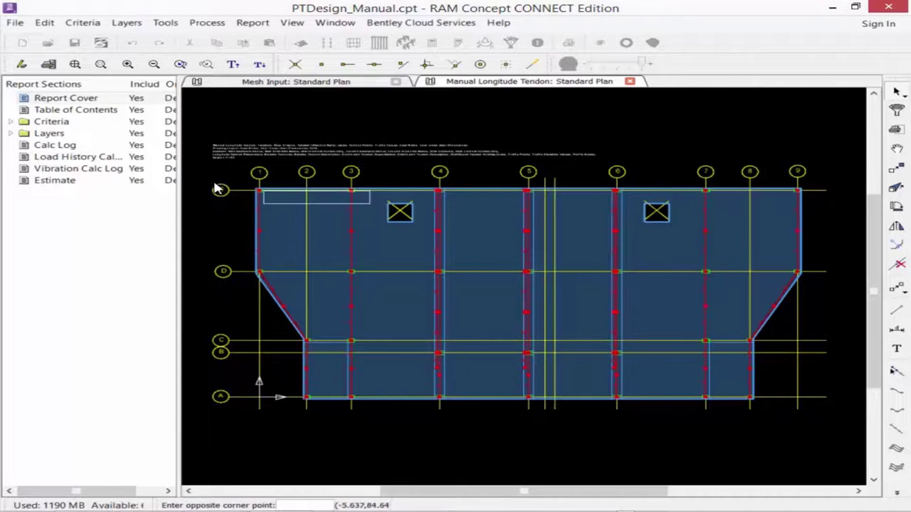
left_click(248, 181)
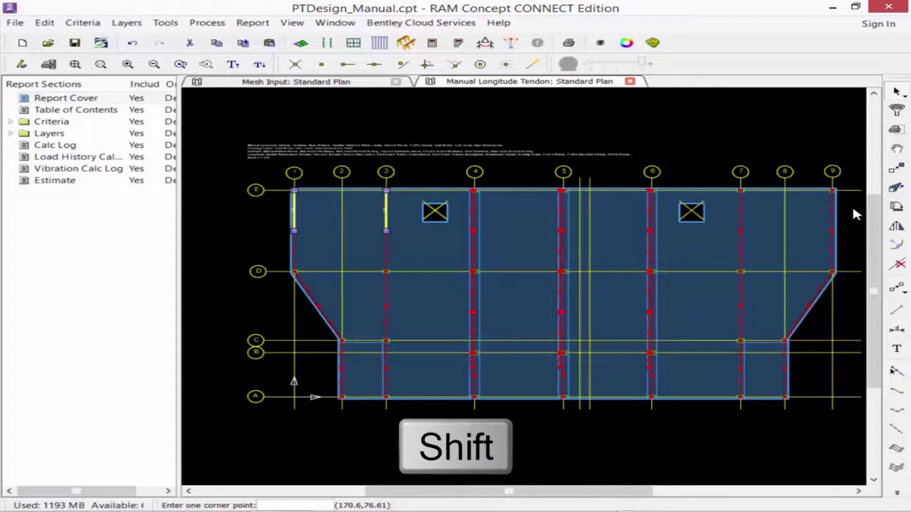
left_click_drag(861, 211, 717, 162, "shift")
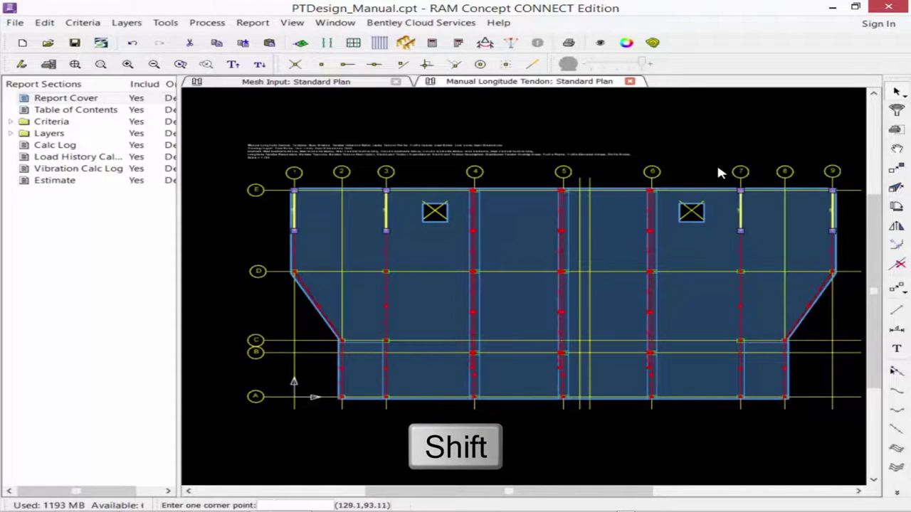
left_click(805, 417, "shift")
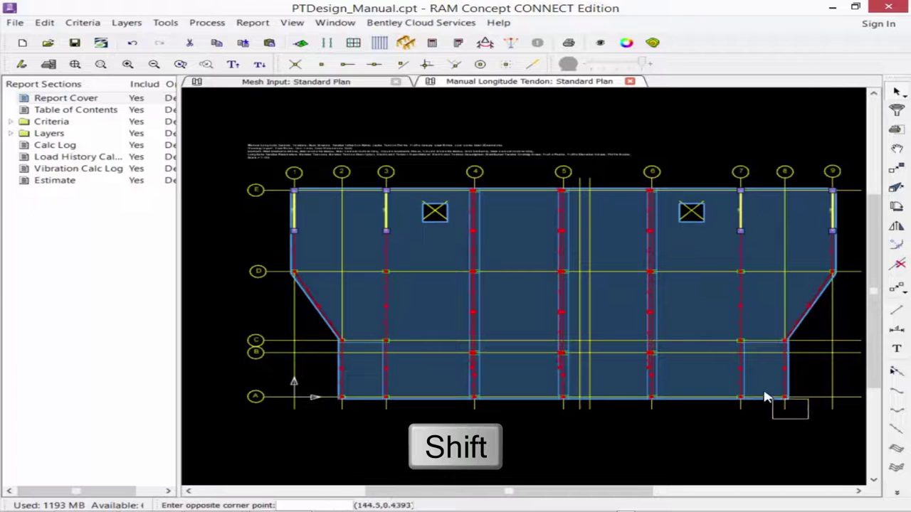
left_click(764, 391, "shift")
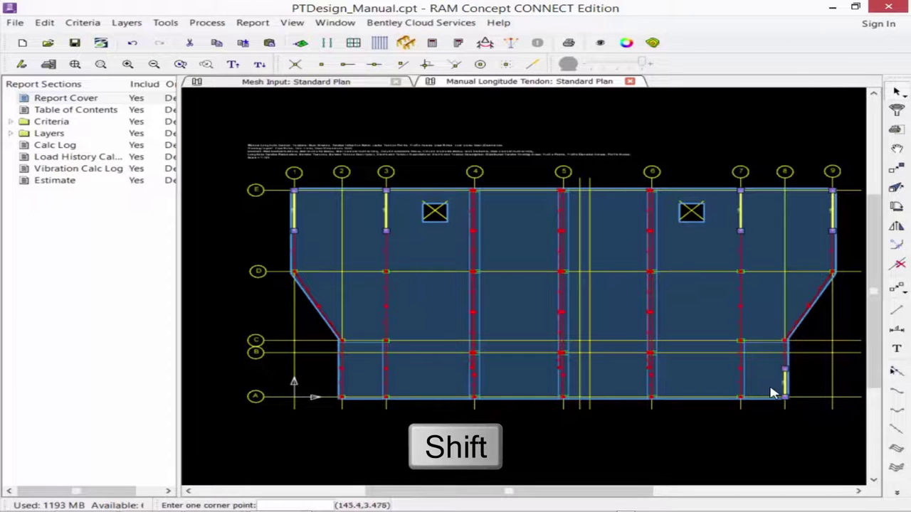
left_click(770, 389, "shift")
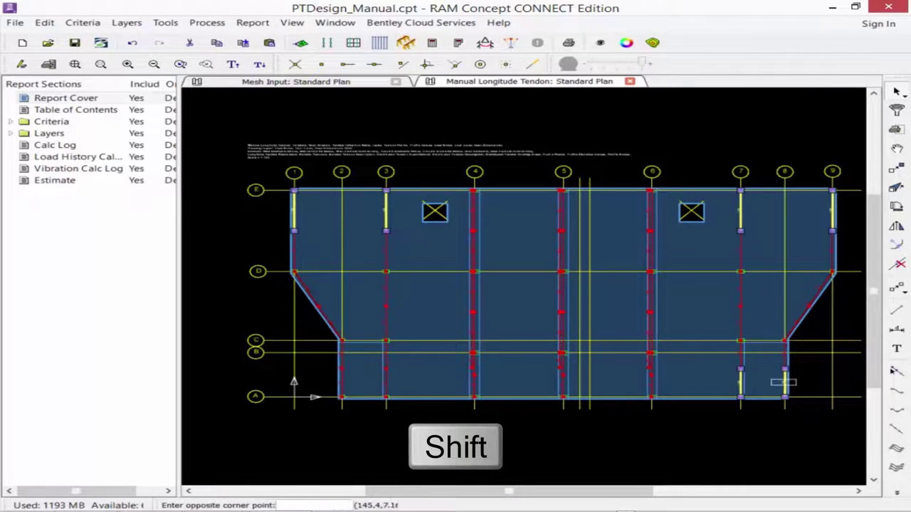
left_click(791, 376, "shift")
left_click(404, 385, "shift")
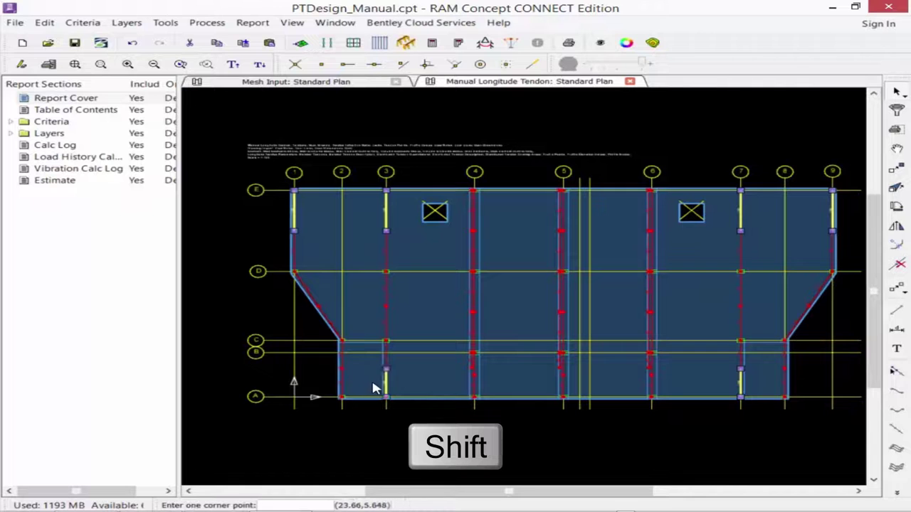
left_click(378, 386, "shift")
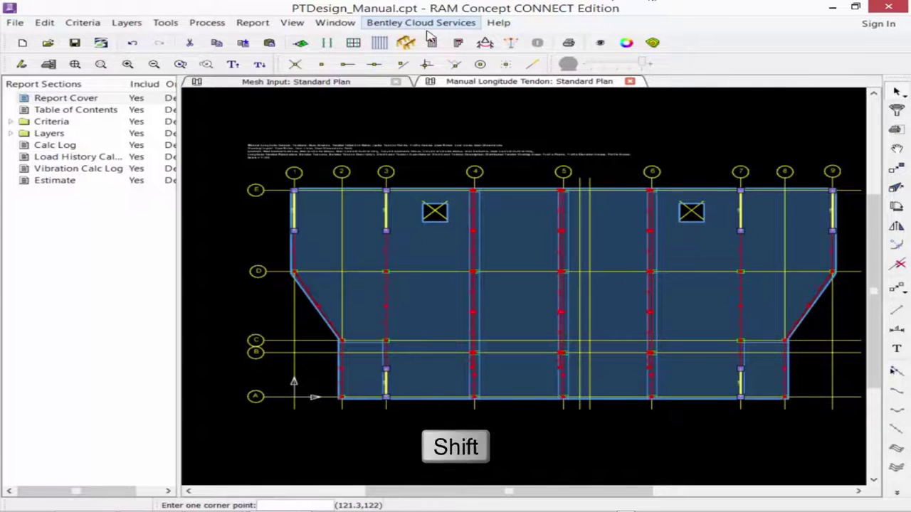
left_click(75, 64)
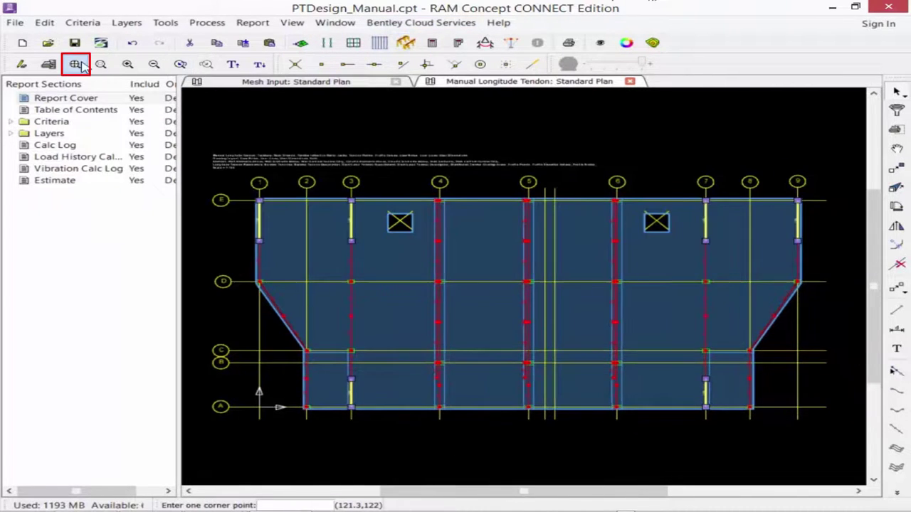
- Change the six selected tendons' end-1 elevation from 1.25 to 6 inches via Selection Properties
right_click(459, 127)
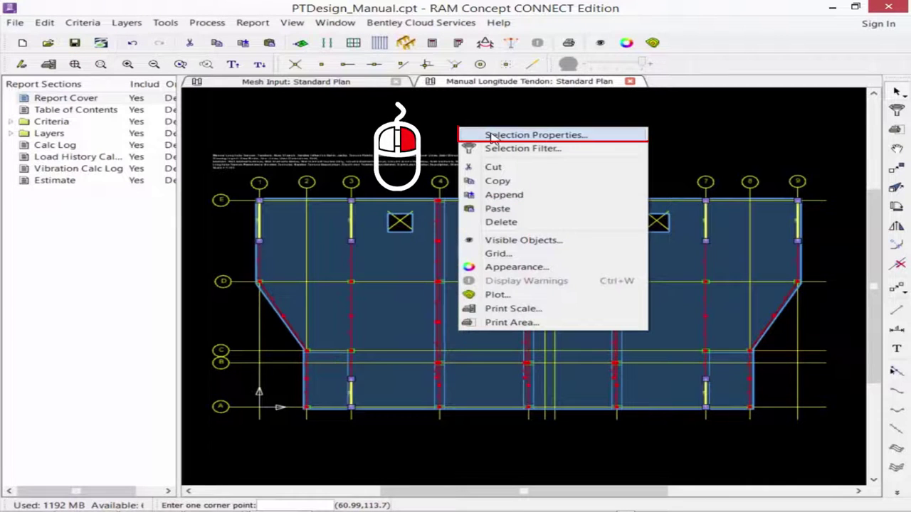
left_click(491, 135)
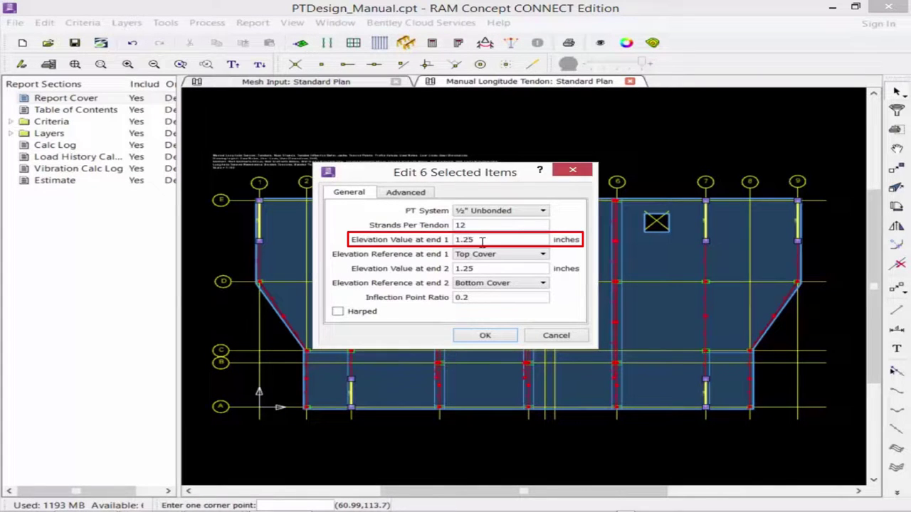
left_click_drag(483, 242, 436, 240)
type("1.5")
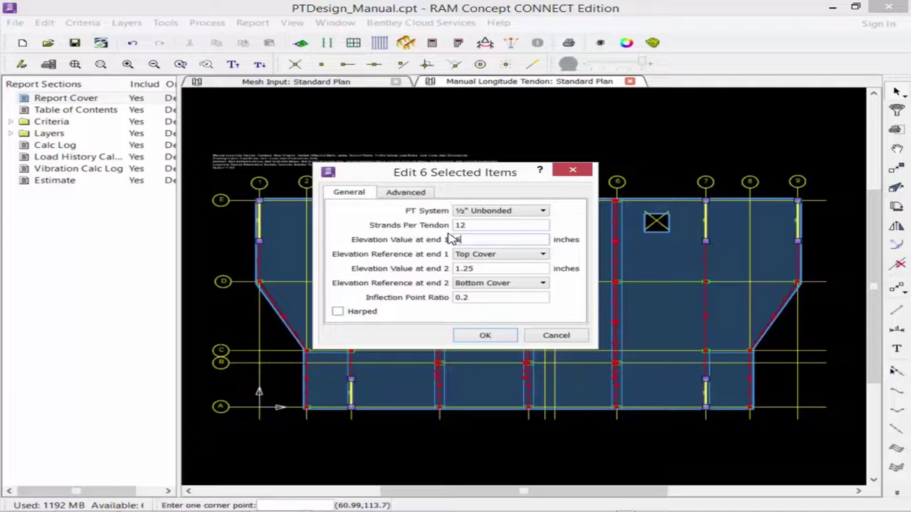
key("BackSpace")
key("BackSpace")
key("BackSpace")
type("6")
left_click(479, 336)
- Window-select the tendon ends on grids 4–6 at grid E, then add those at grid A
left_click(636, 211)
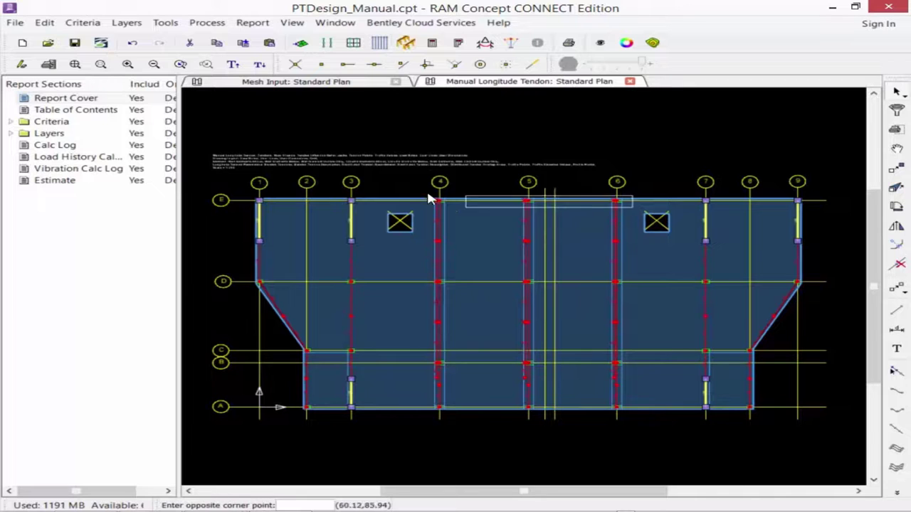
left_click(407, 196)
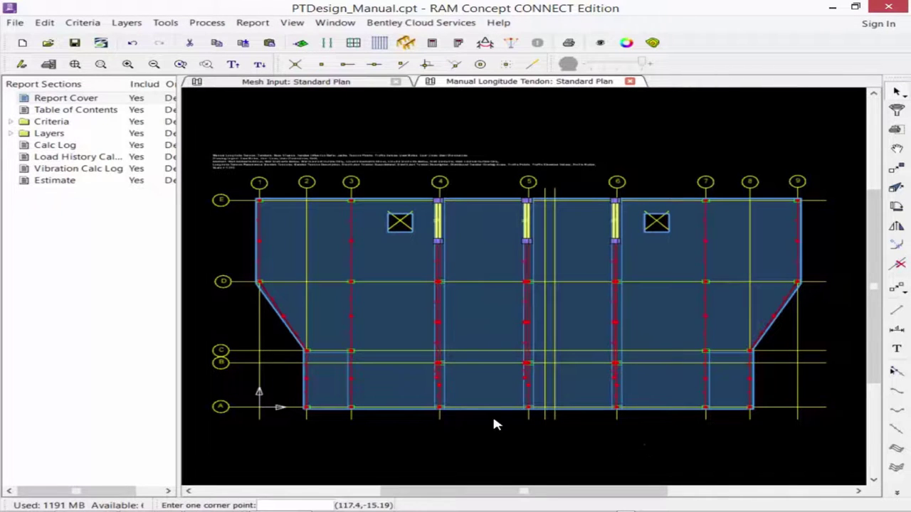
left_click(646, 446)
left_click(415, 401, "shift")
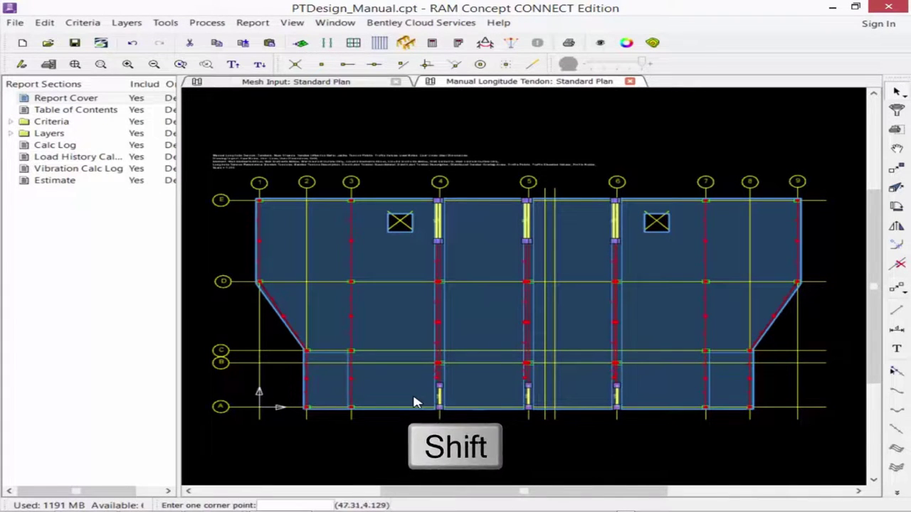
- Set the end-1 elevation of the nine selected tendons to 12 inches in Selection Properties
right_click(414, 402)
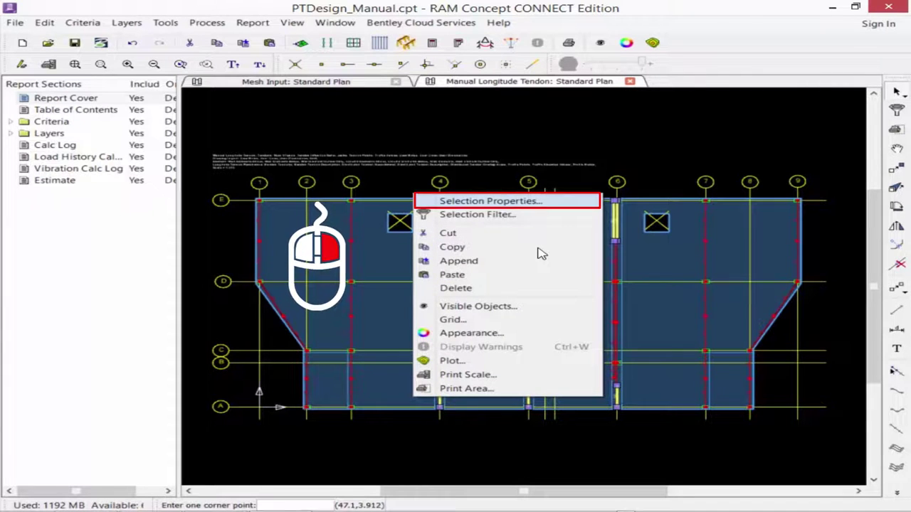
left_click(432, 202)
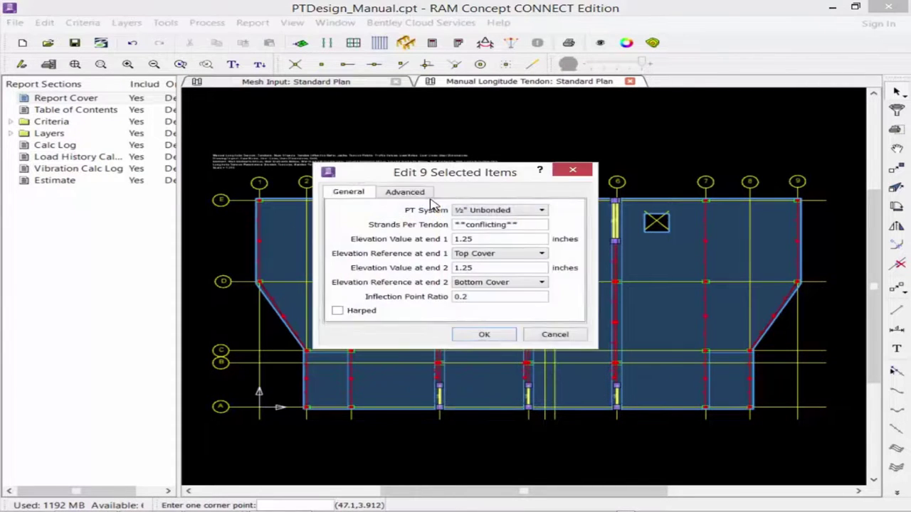
double_click(486, 240)
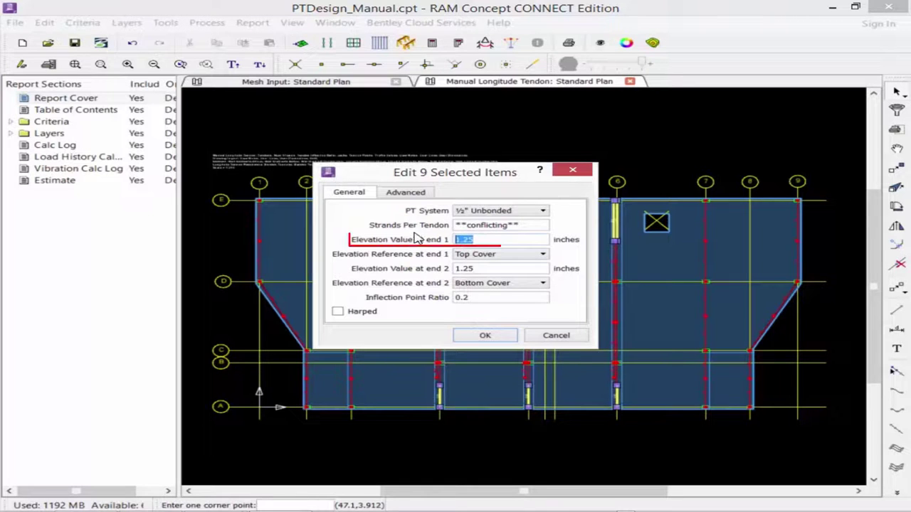
type("12")
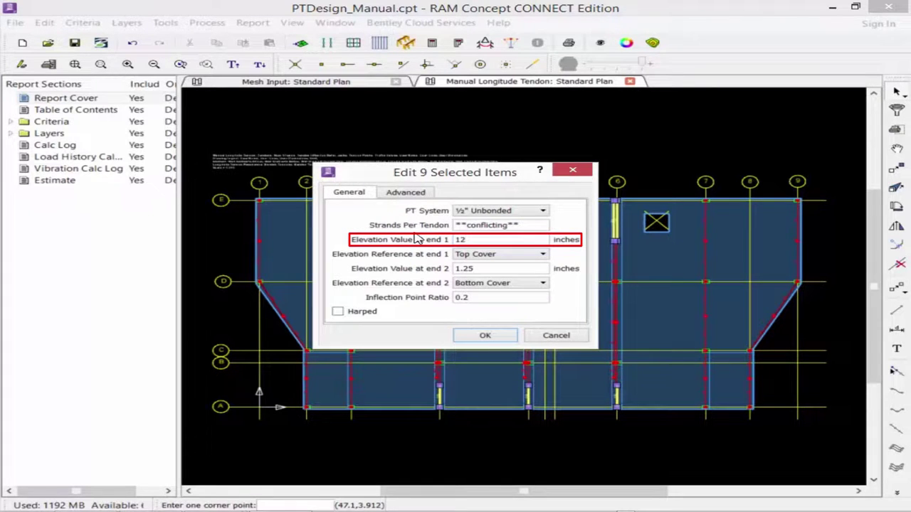
left_click(482, 335)
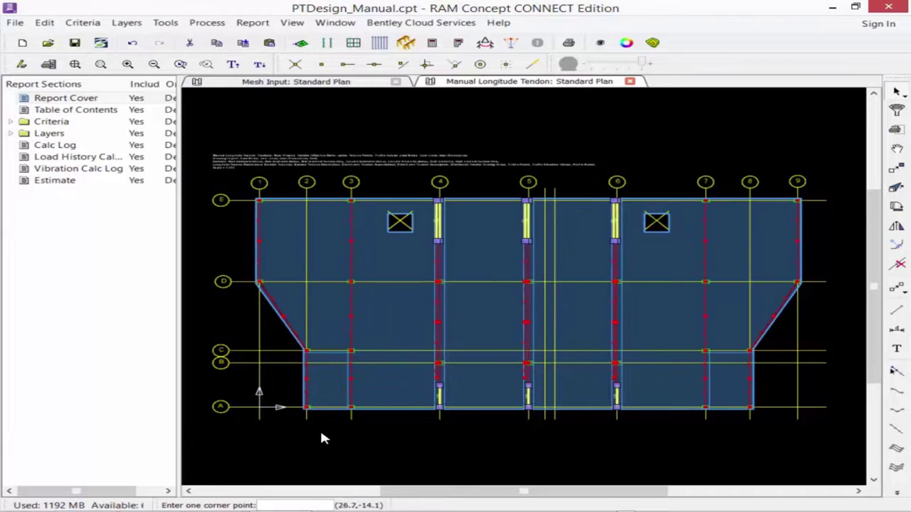
- Give the grid 2 and 8 tendons near grid A a 5-inch end-1 elevation, then clear the selection
left_click(770, 423)
left_click(726, 377)
right_click(728, 397)
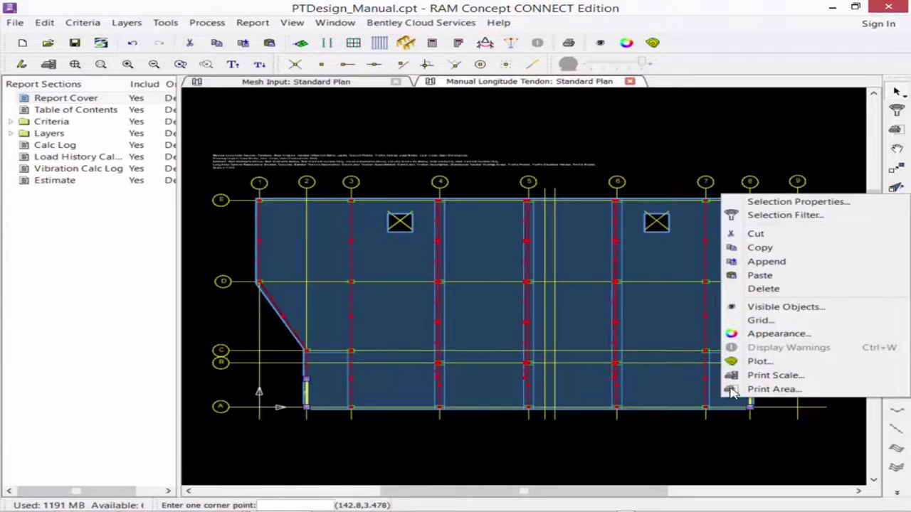
left_click(740, 202)
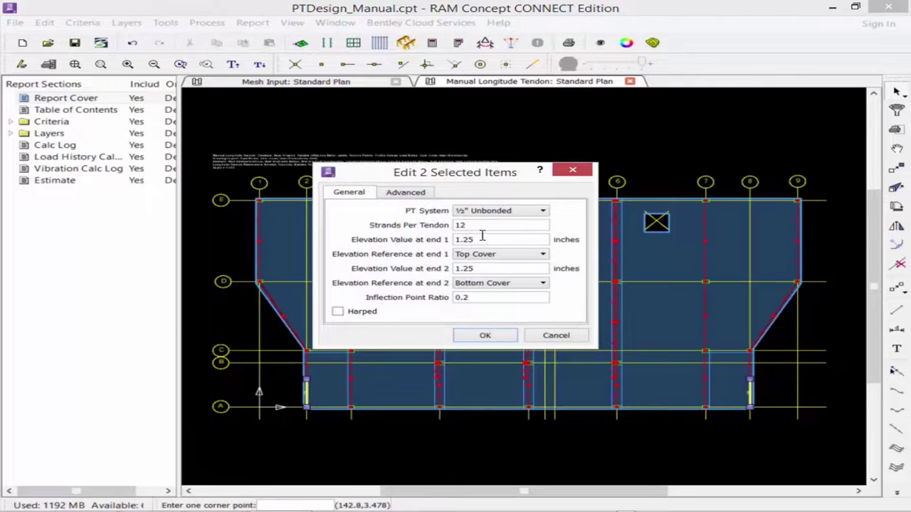
double_click(484, 240)
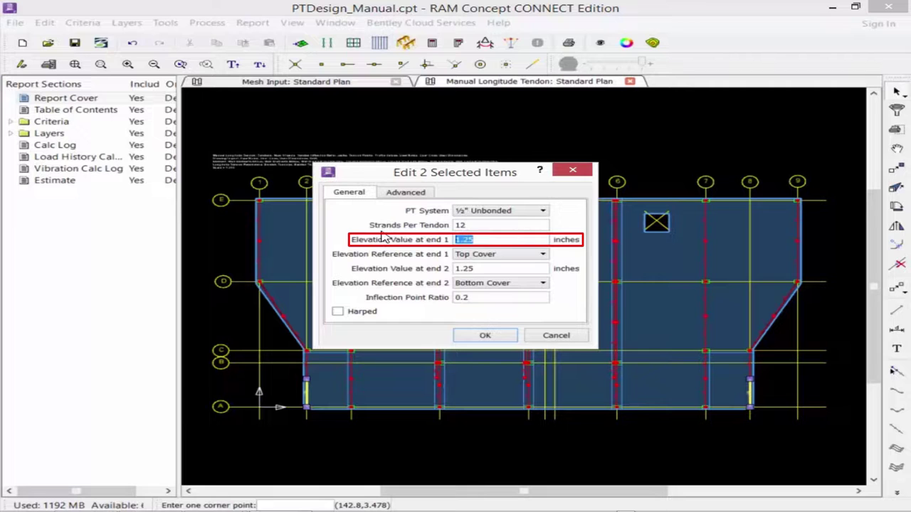
type("5")
left_click(482, 335)
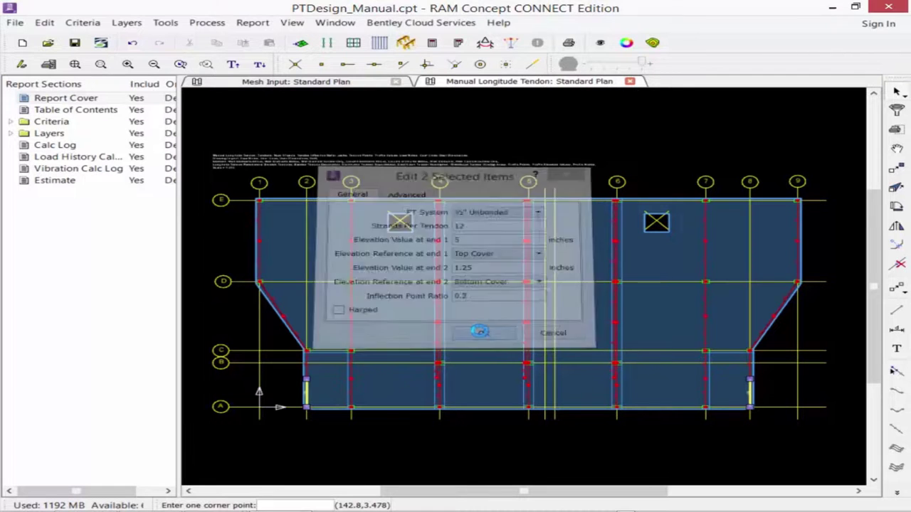
left_click(545, 127)
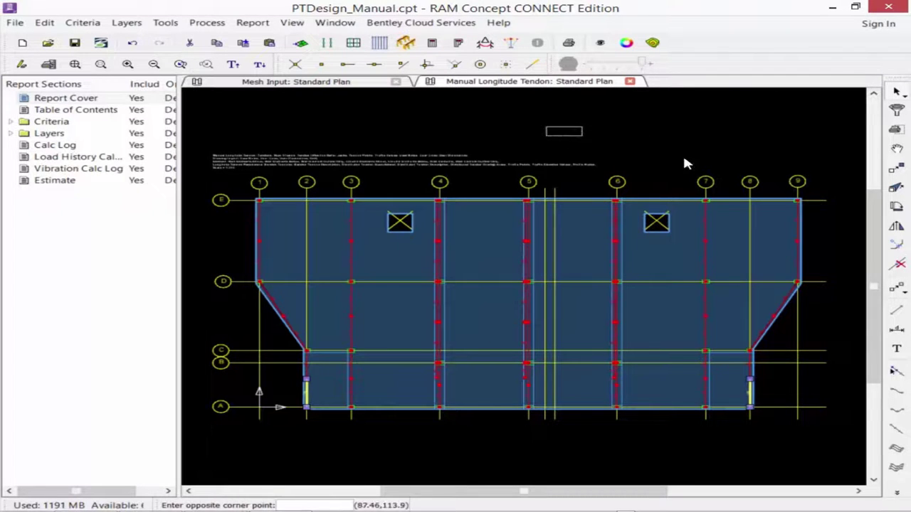
left_click(684, 159)
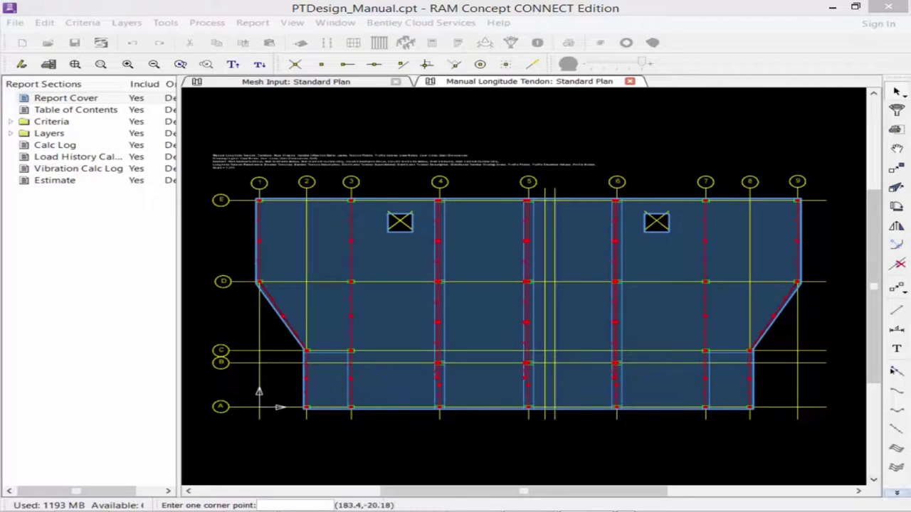
- Open Default Jack Properties and accept the PT-system defaults with 216 ksi jacking stress
left_click(897, 493)
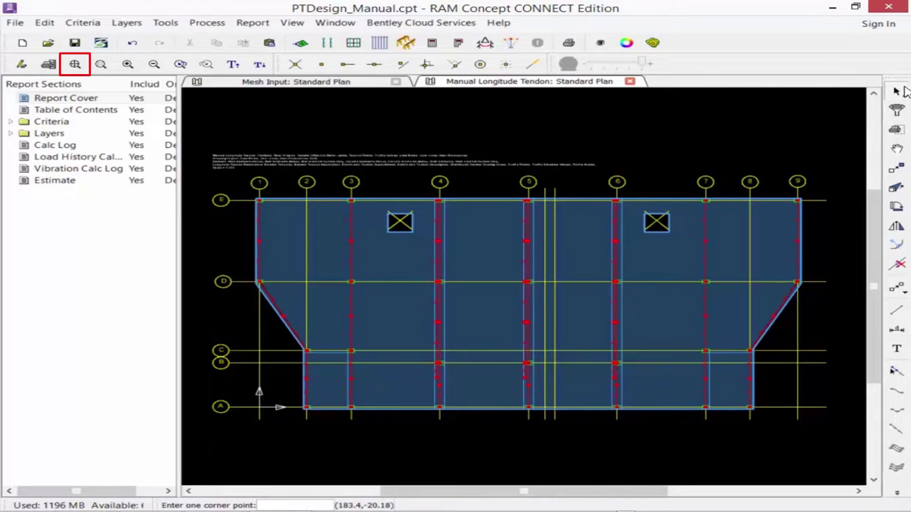
left_click(896, 494)
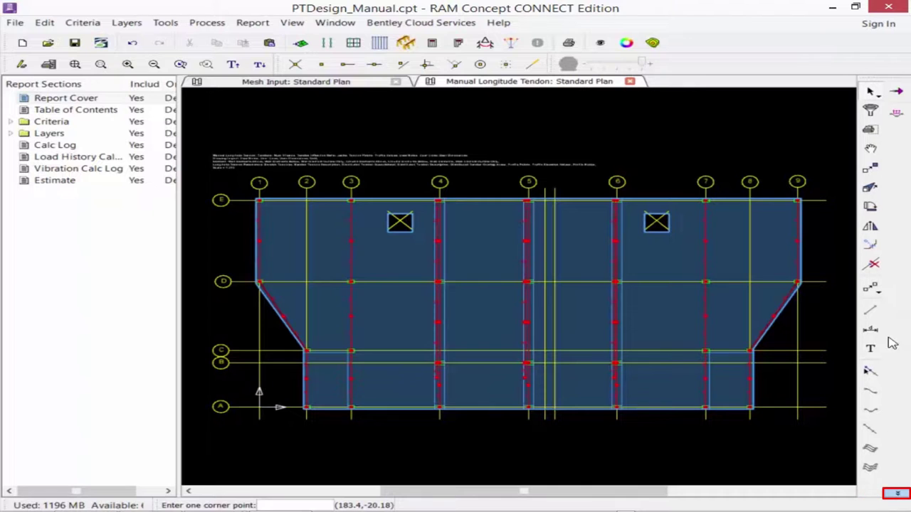
double_click(895, 93)
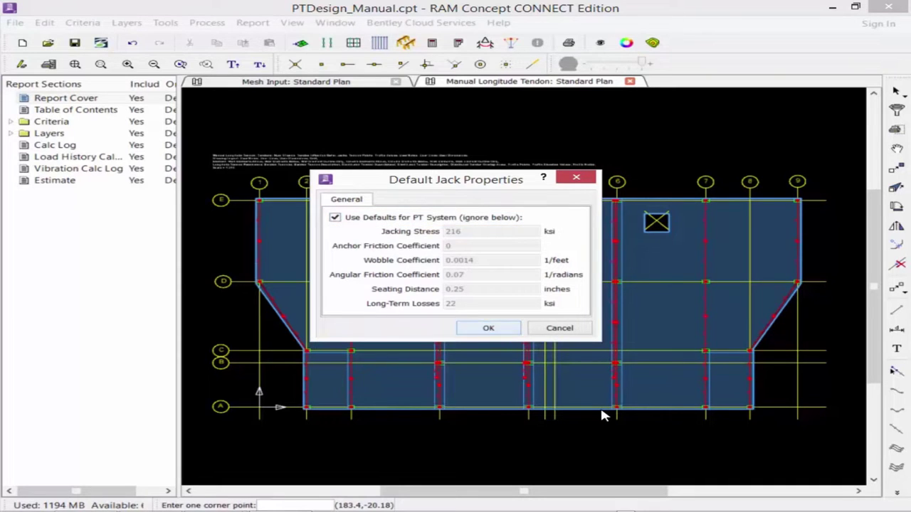
key("Return")
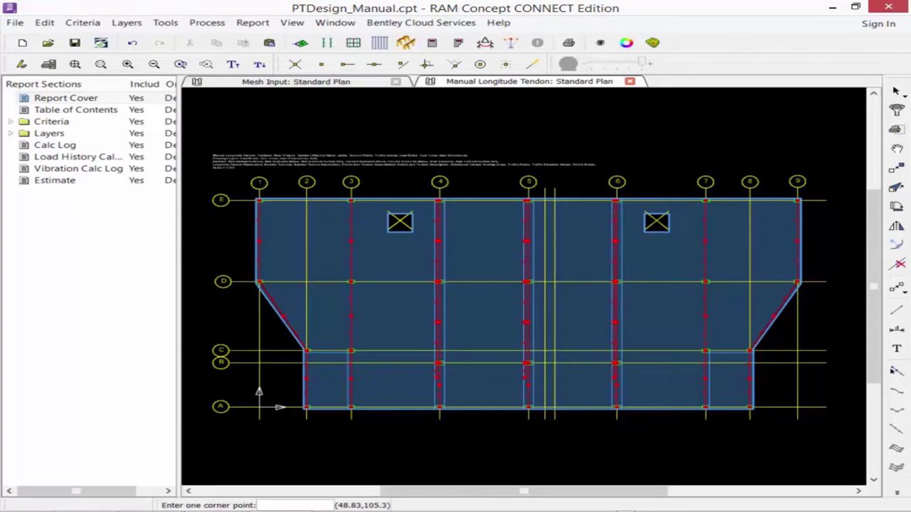
- Drag a window around the tendon ends along grid E to place jacks on them
left_click(895, 493)
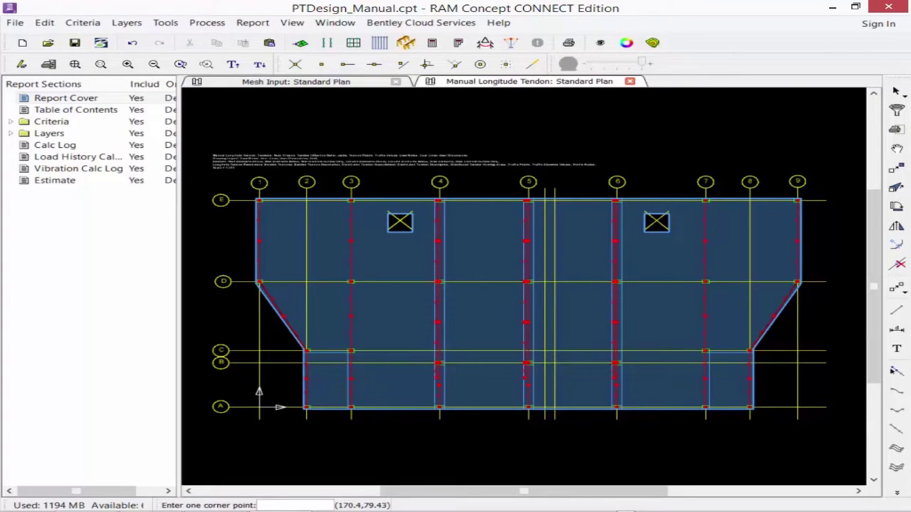
left_click(819, 211)
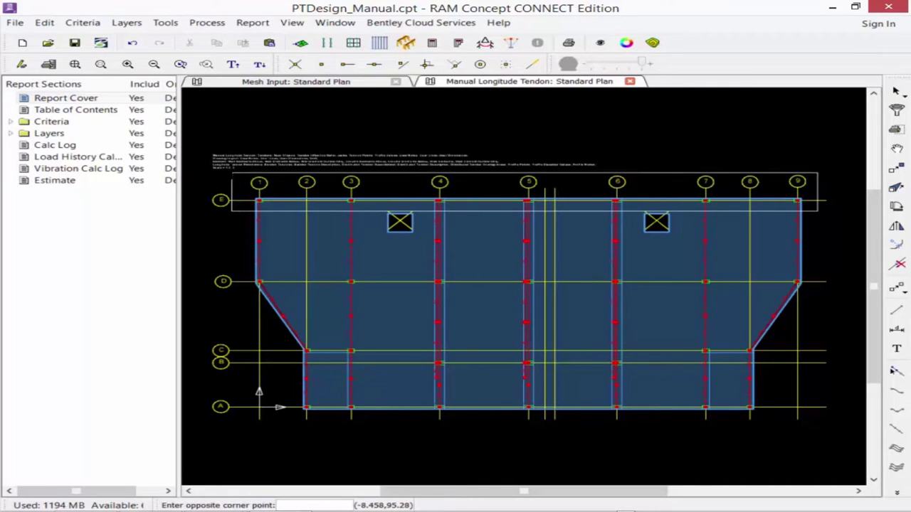
left_click(289, 213)
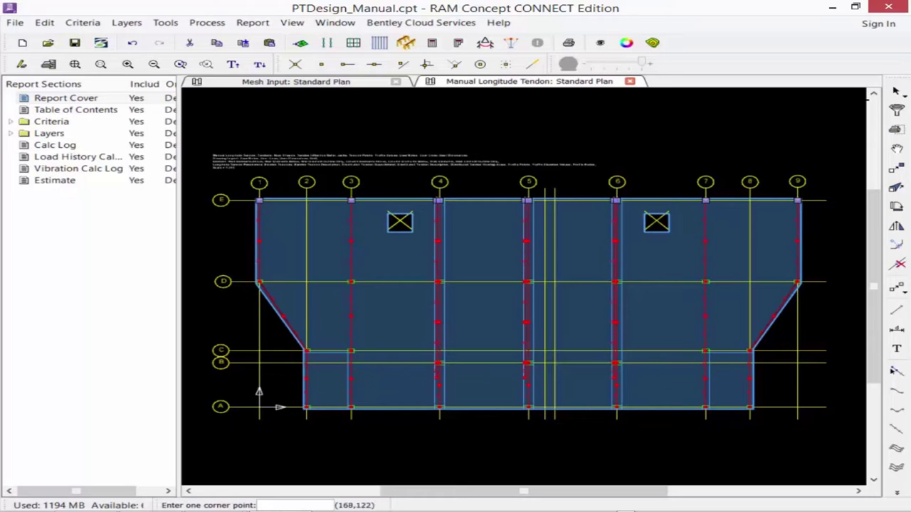
left_click(857, 159)
left_click(789, 159)
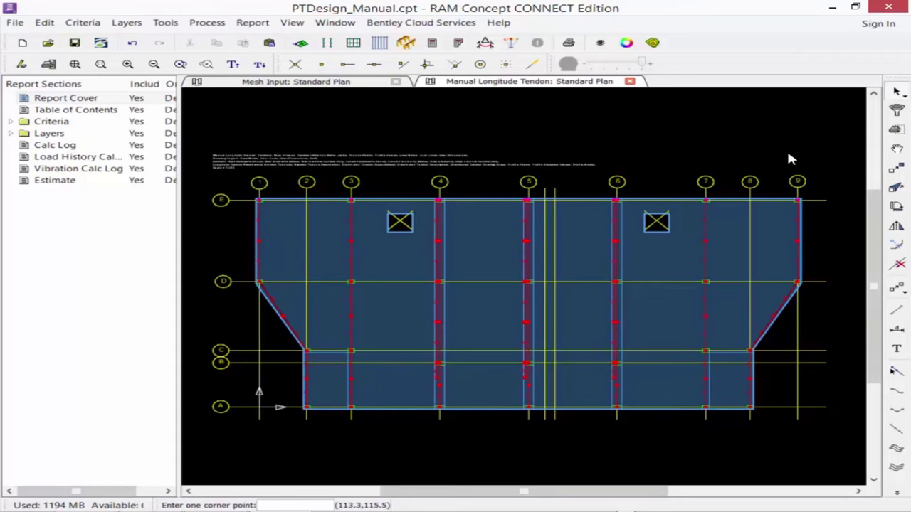